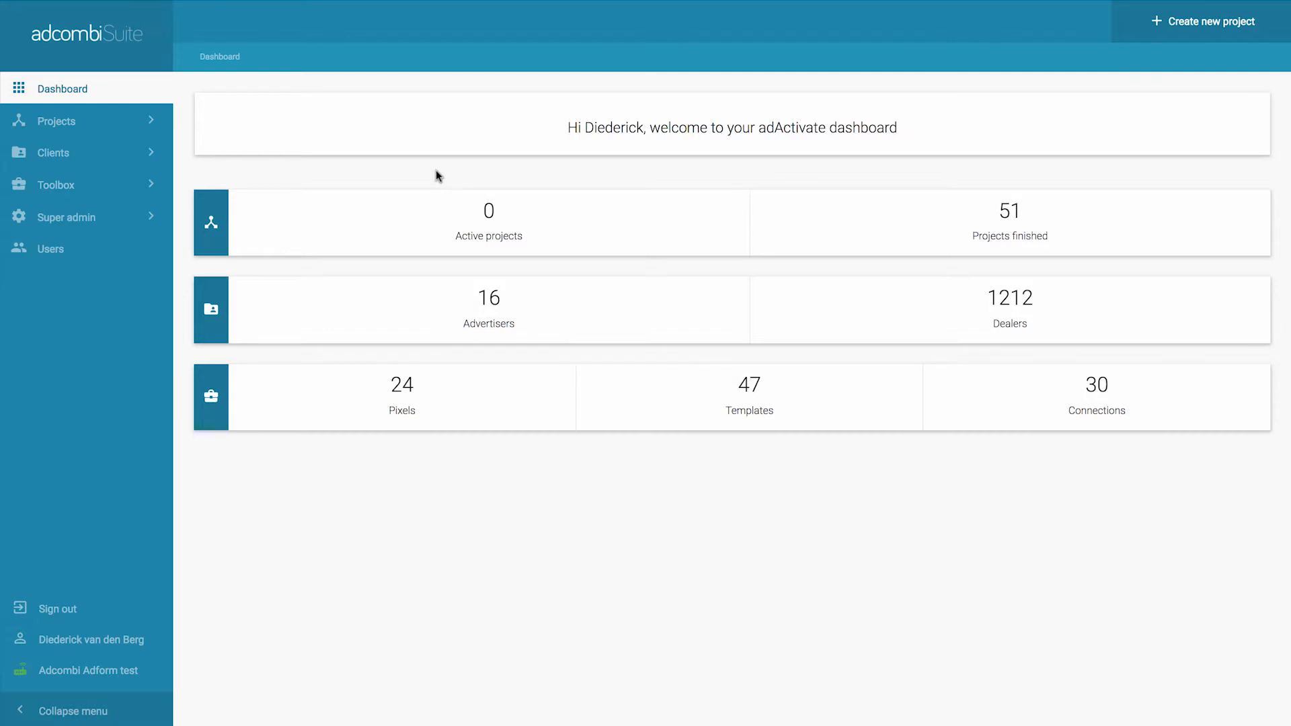
Step: Go to the toolbox templates, choose Opel as the advertiser and open its Morgage template for editing
click(53, 154)
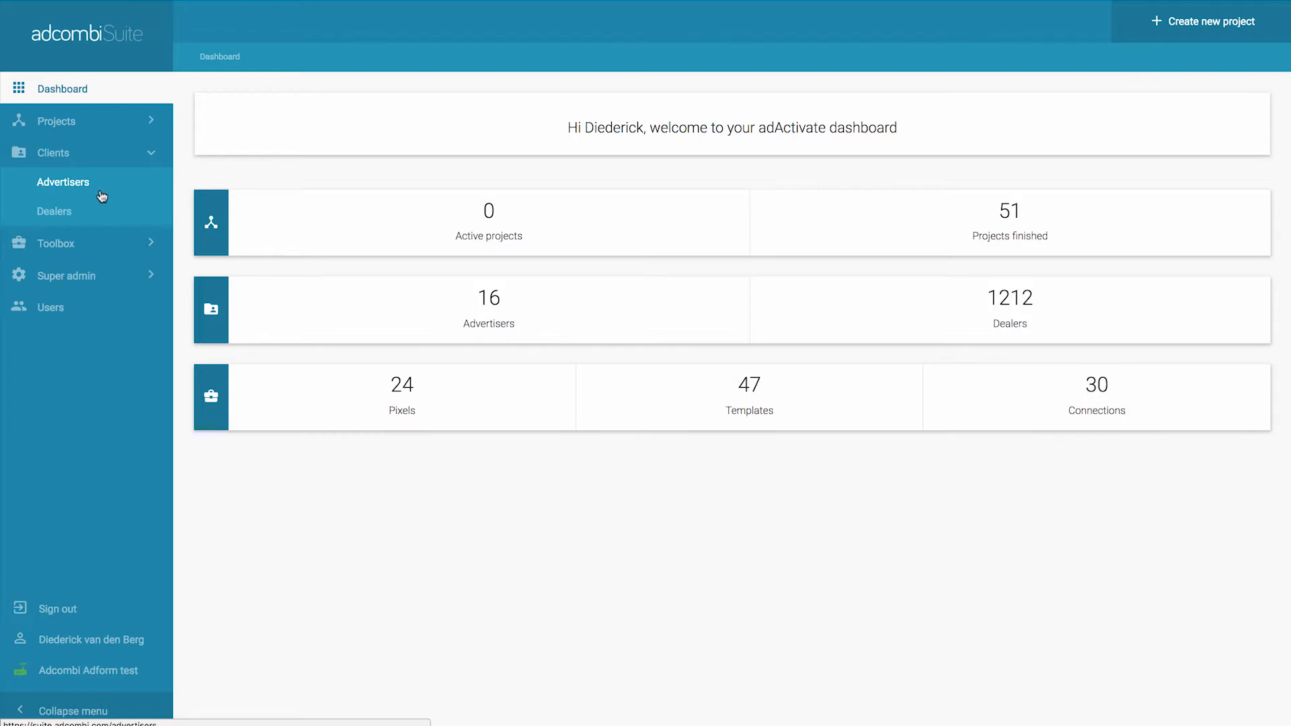
click(54, 244)
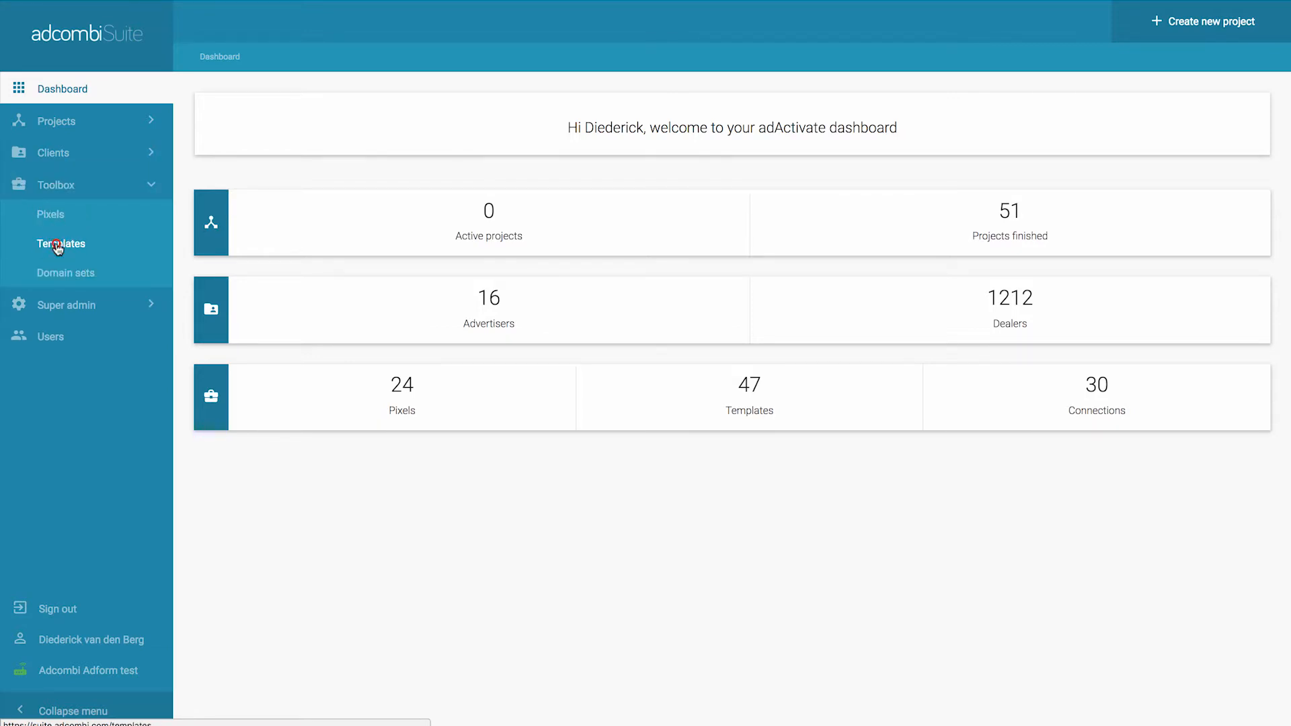
click(58, 248)
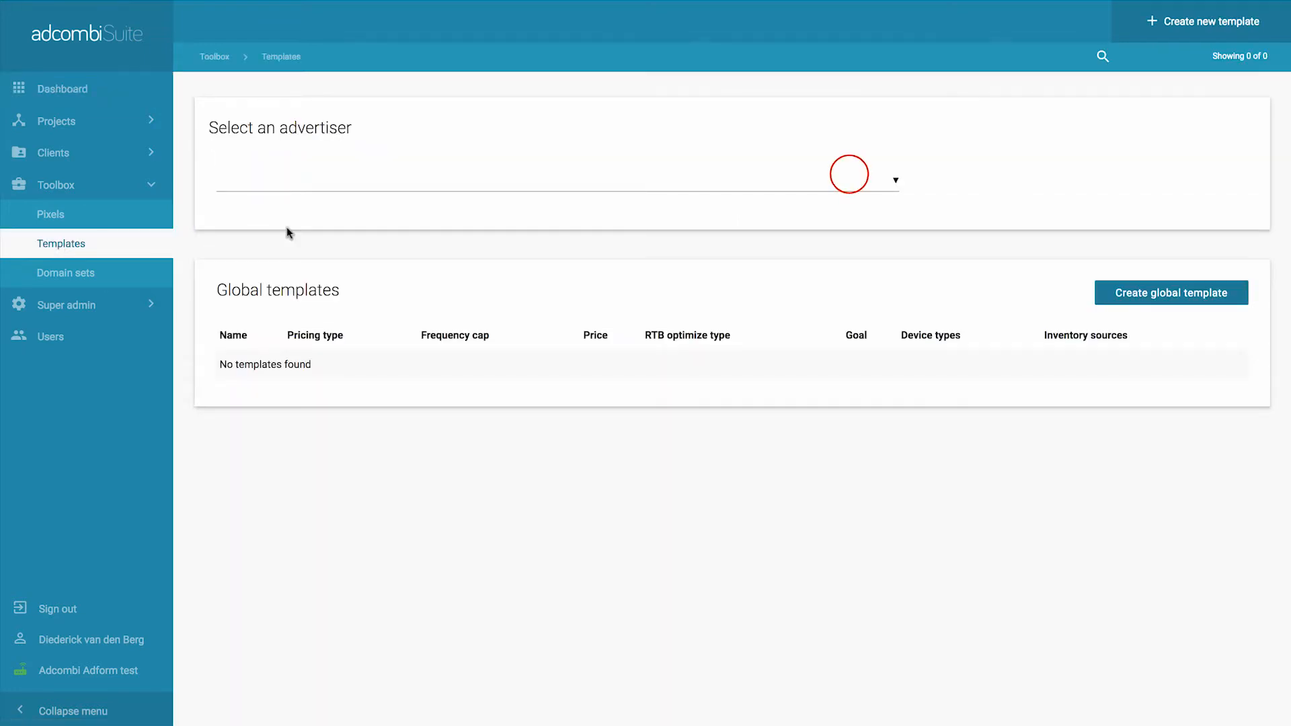
click(848, 176)
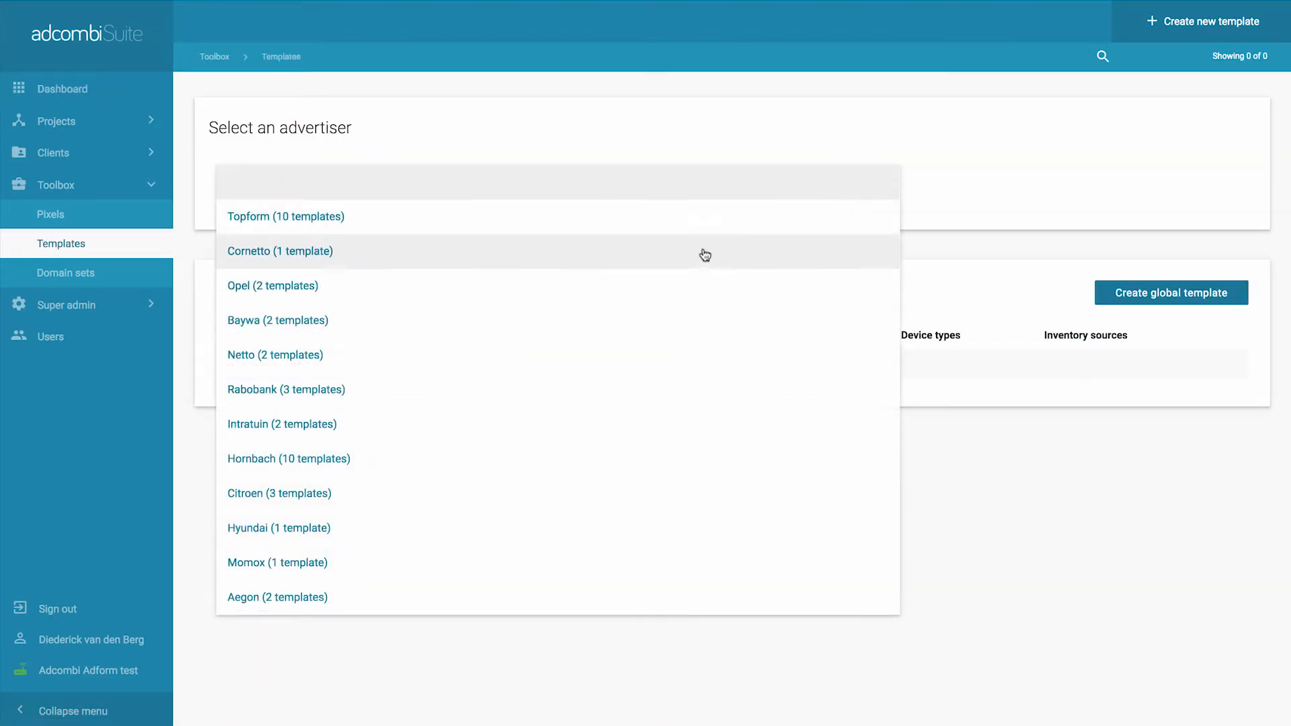
click(640, 298)
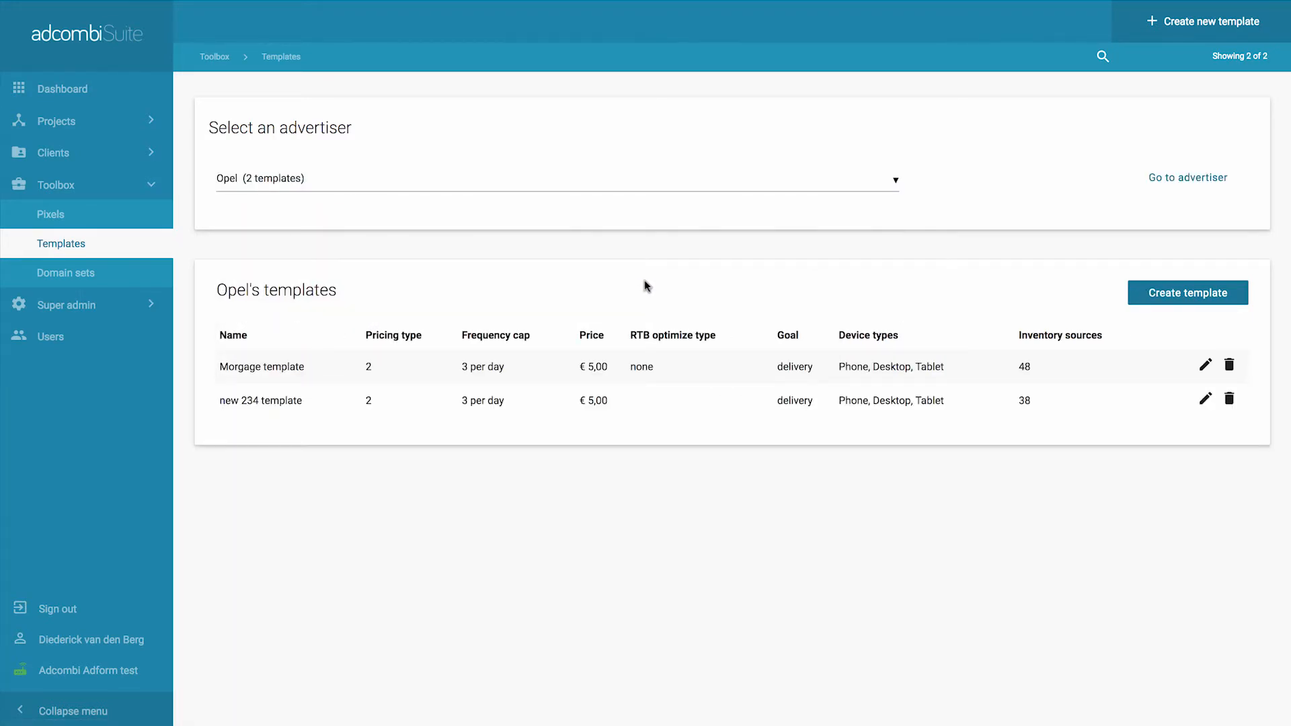
click(1205, 365)
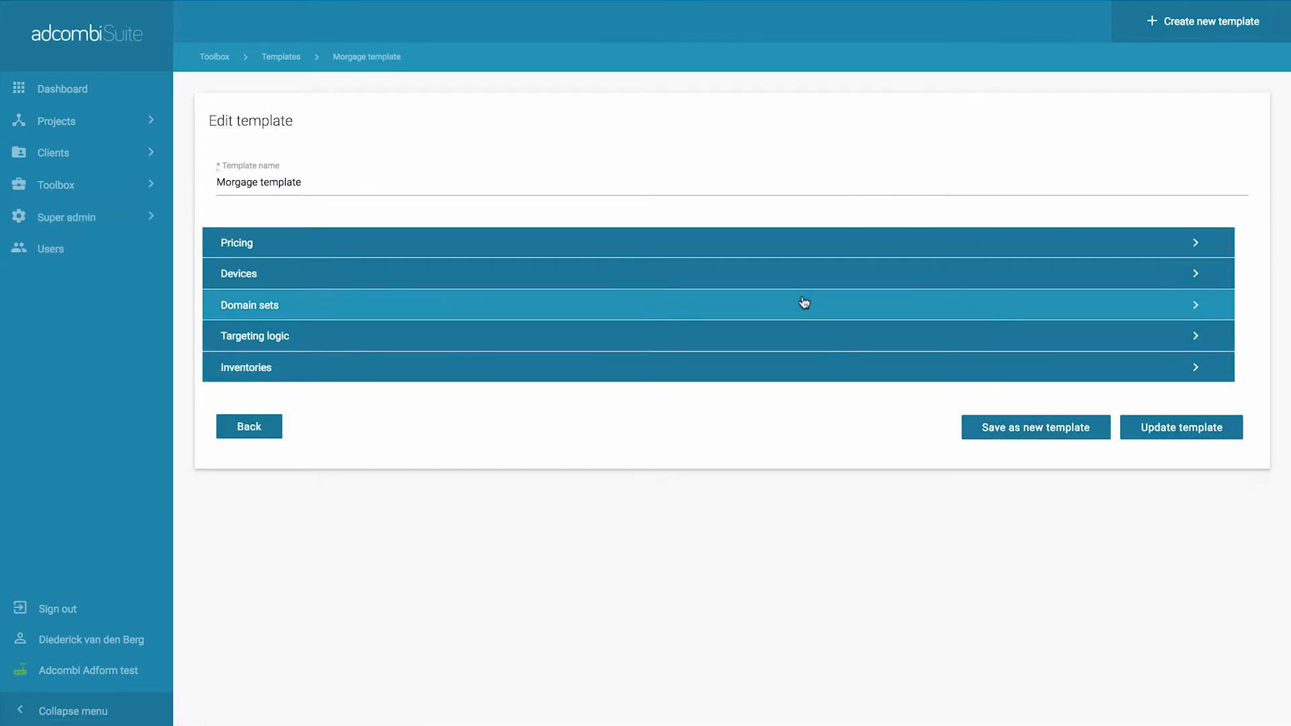
Step: Review the Morgage template's pricing, devices, domain sets, targeting logic and inventories settings
click(1178, 246)
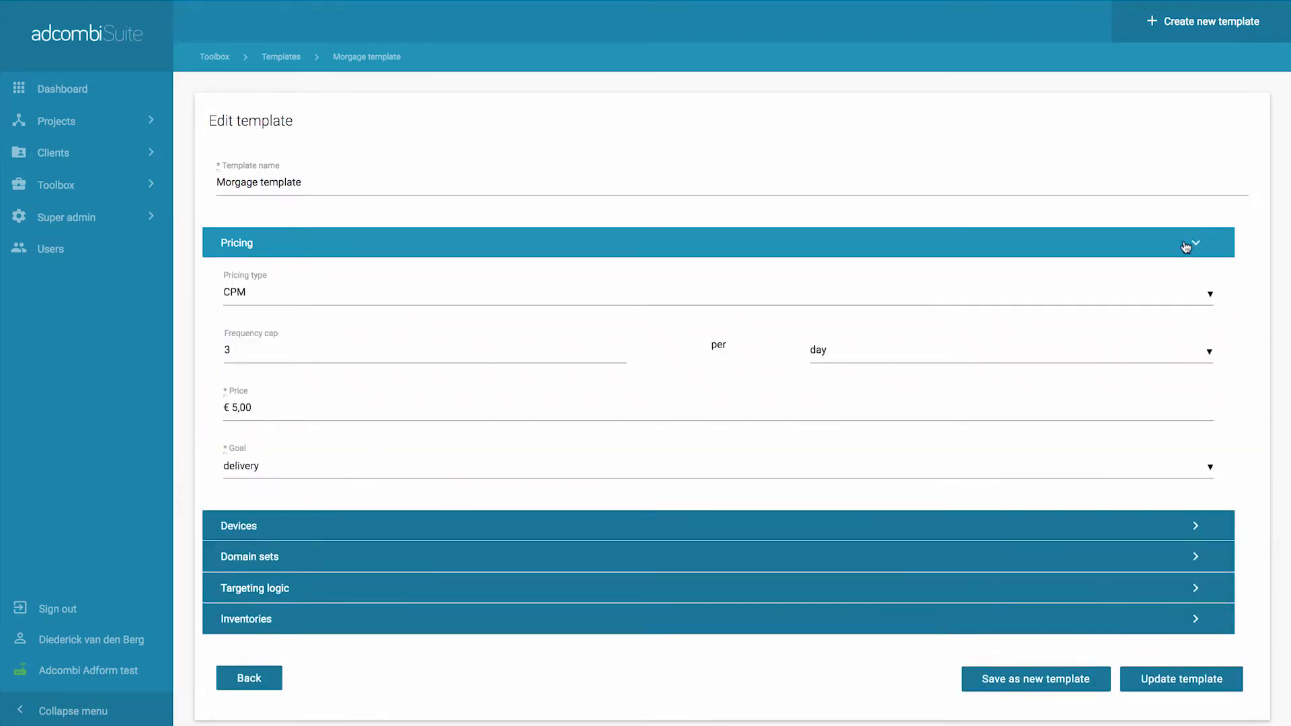
click(1169, 524)
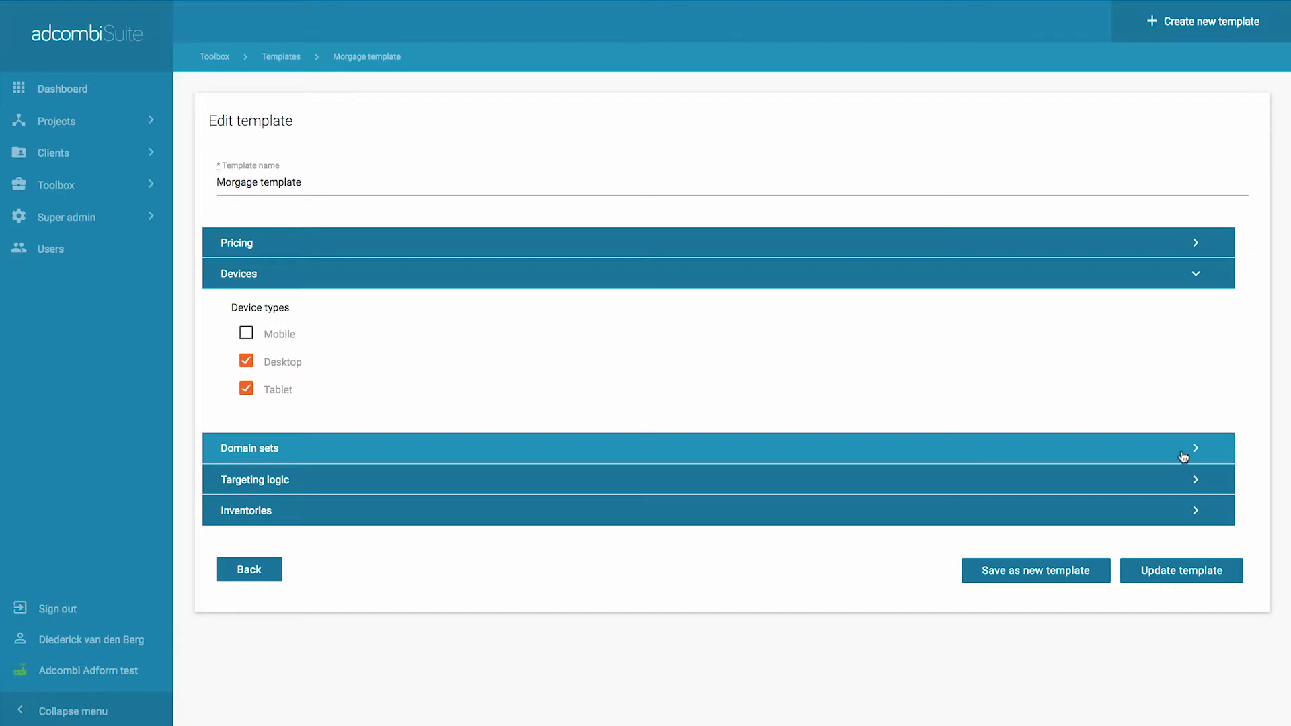
click(1183, 456)
click(1166, 354)
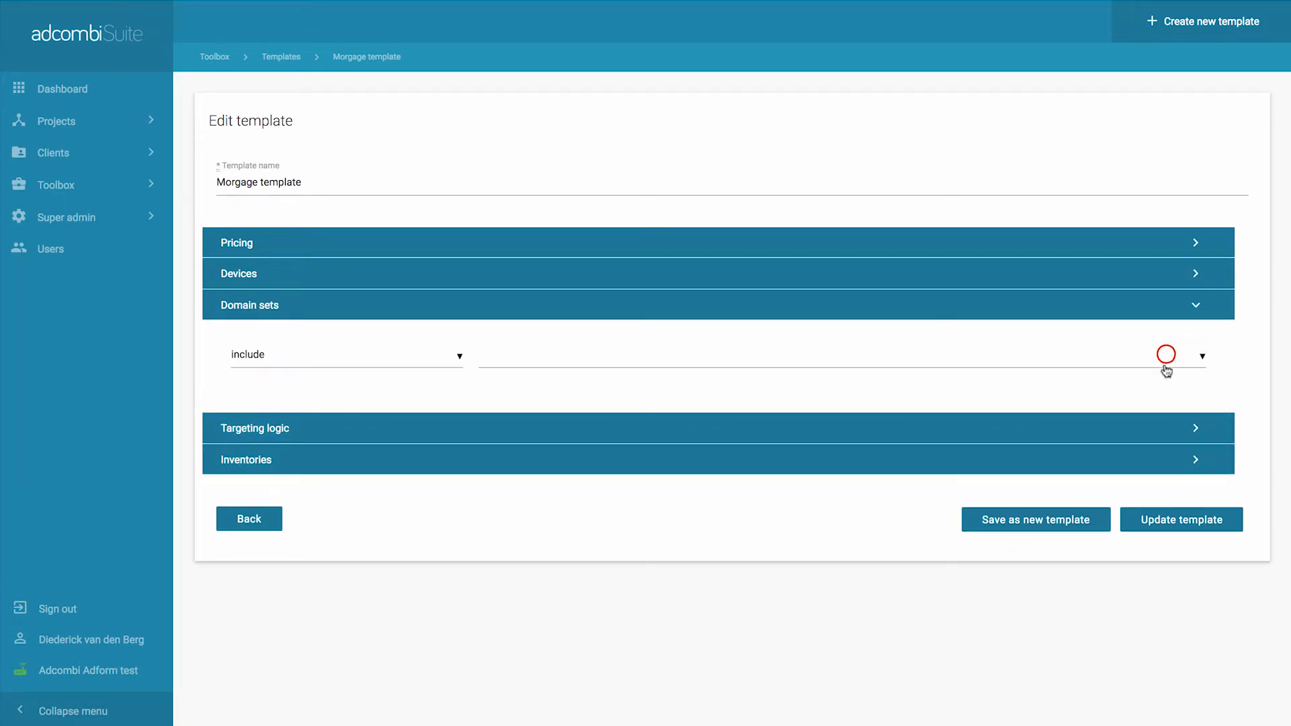
click(1210, 427)
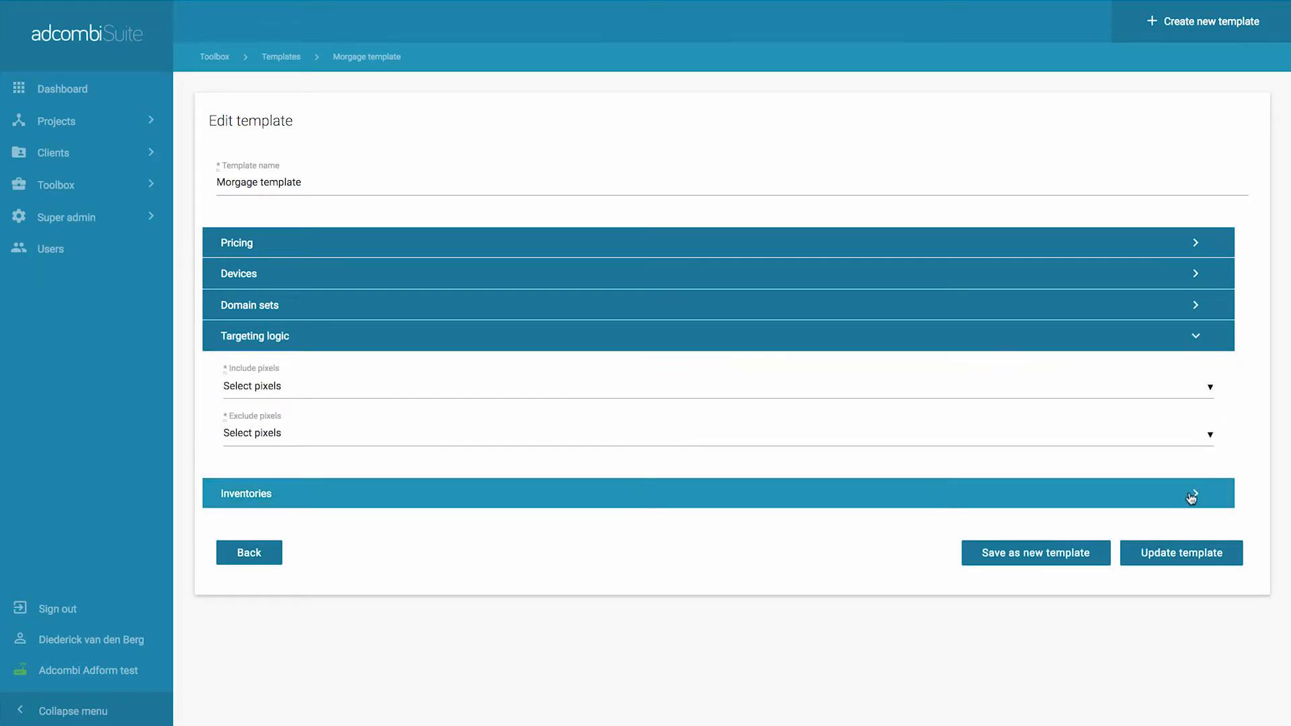
click(1191, 498)
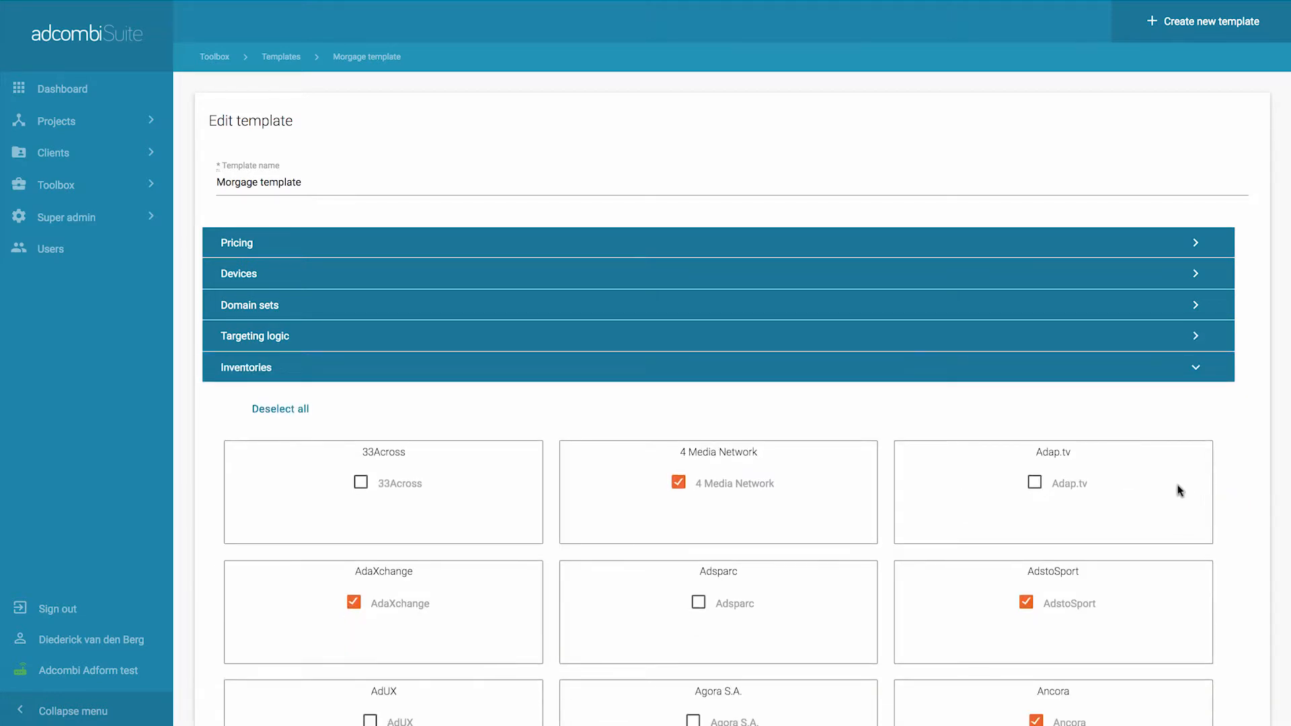
scroll(966, 496, down, 9)
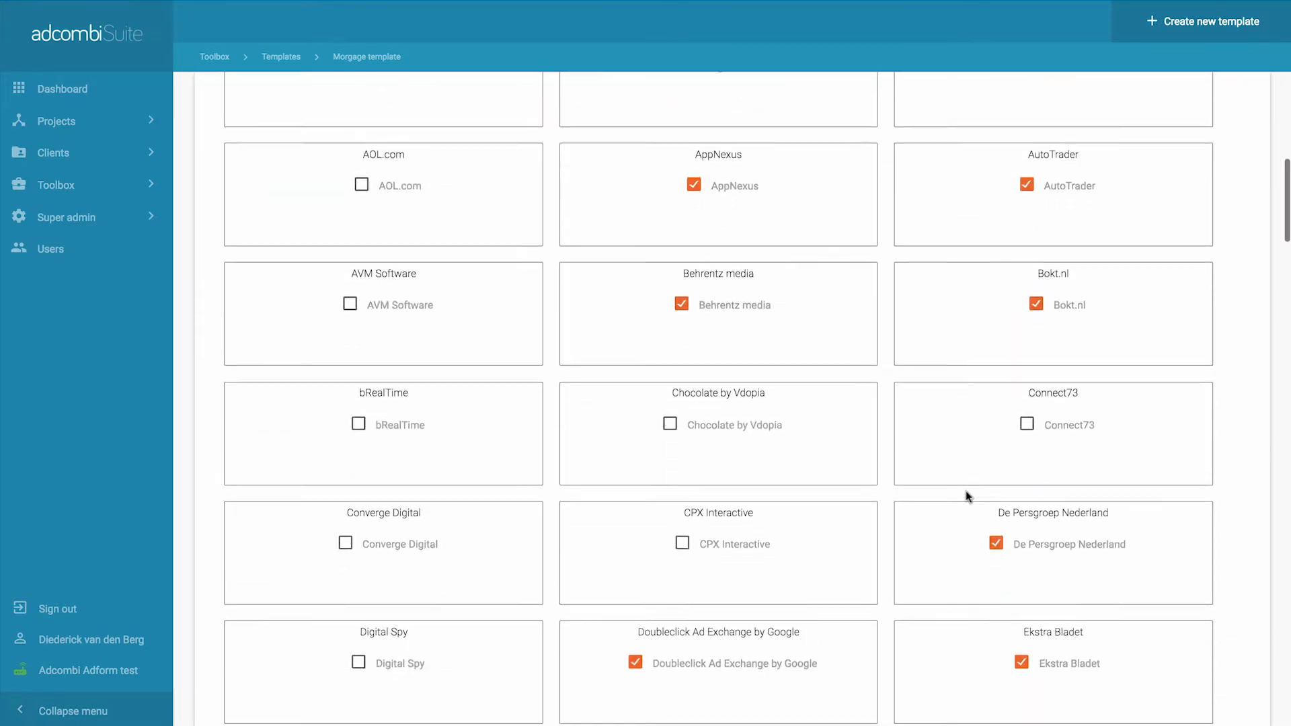
scroll(966, 495, up, 10)
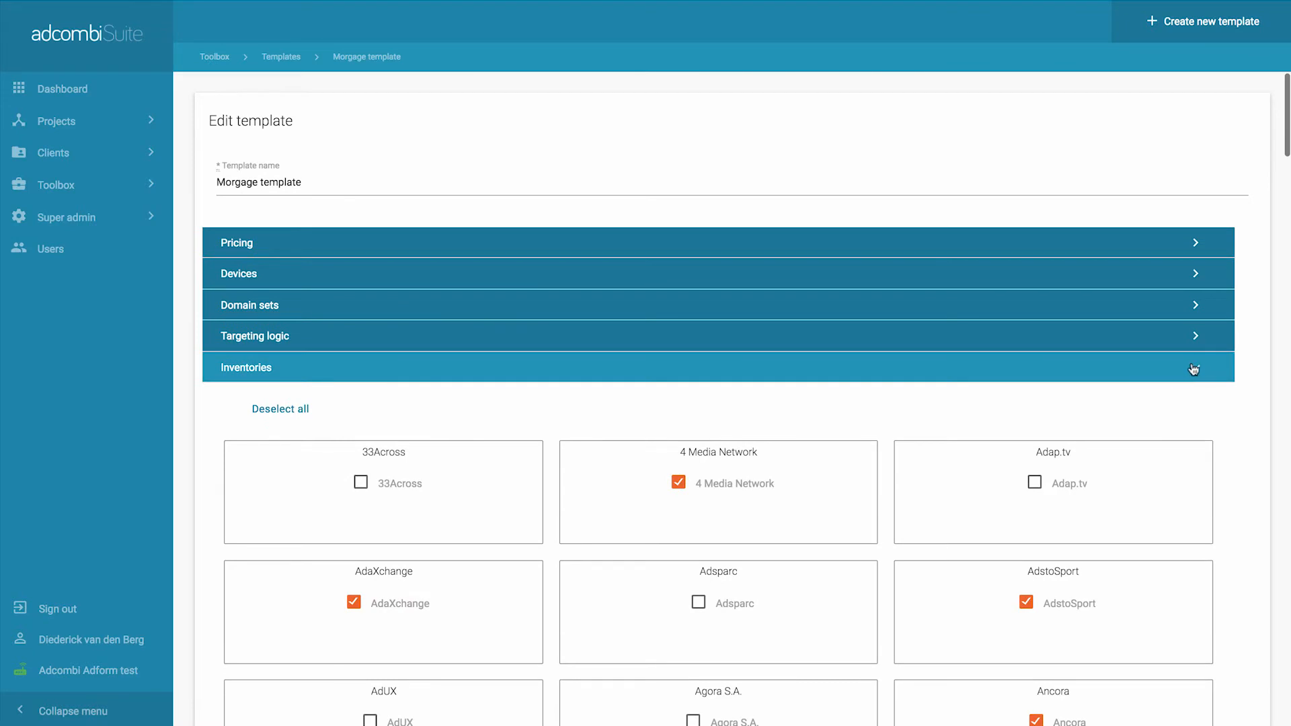
click(1194, 369)
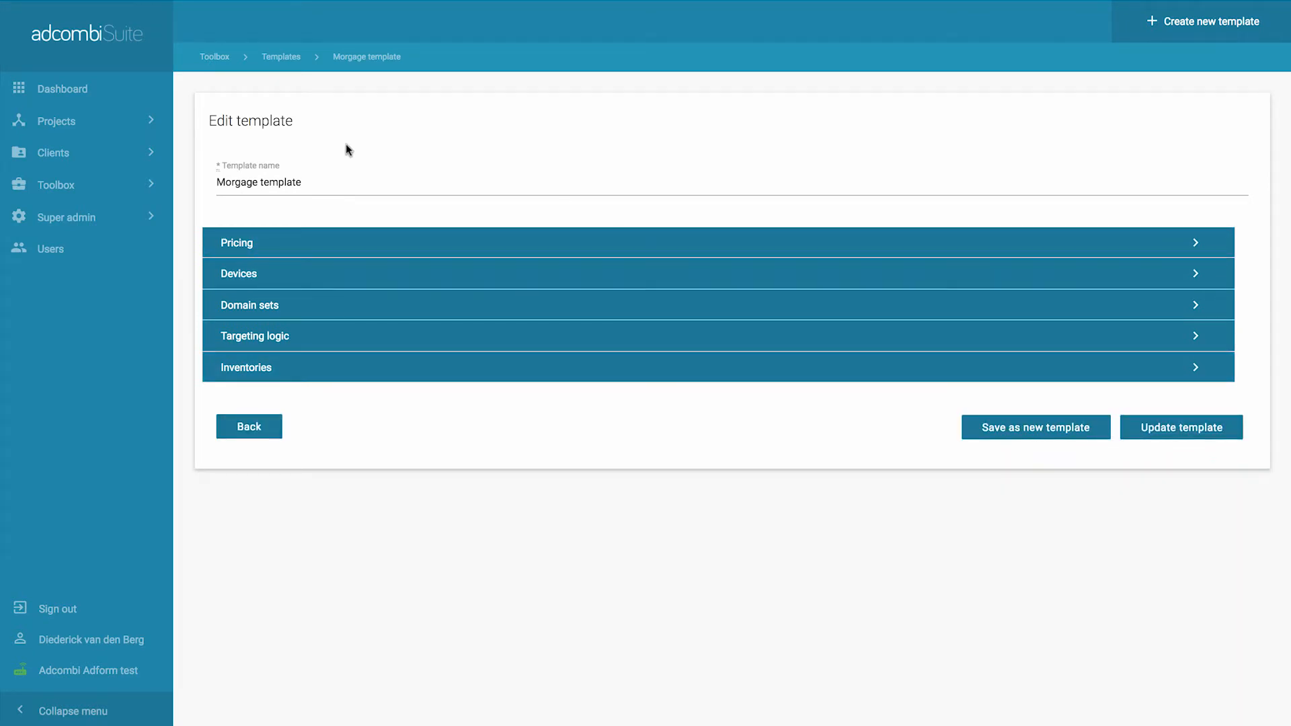
Step: Start a new project with Rabobank as the advertiser and multi as the project type
click(55, 123)
click(50, 148)
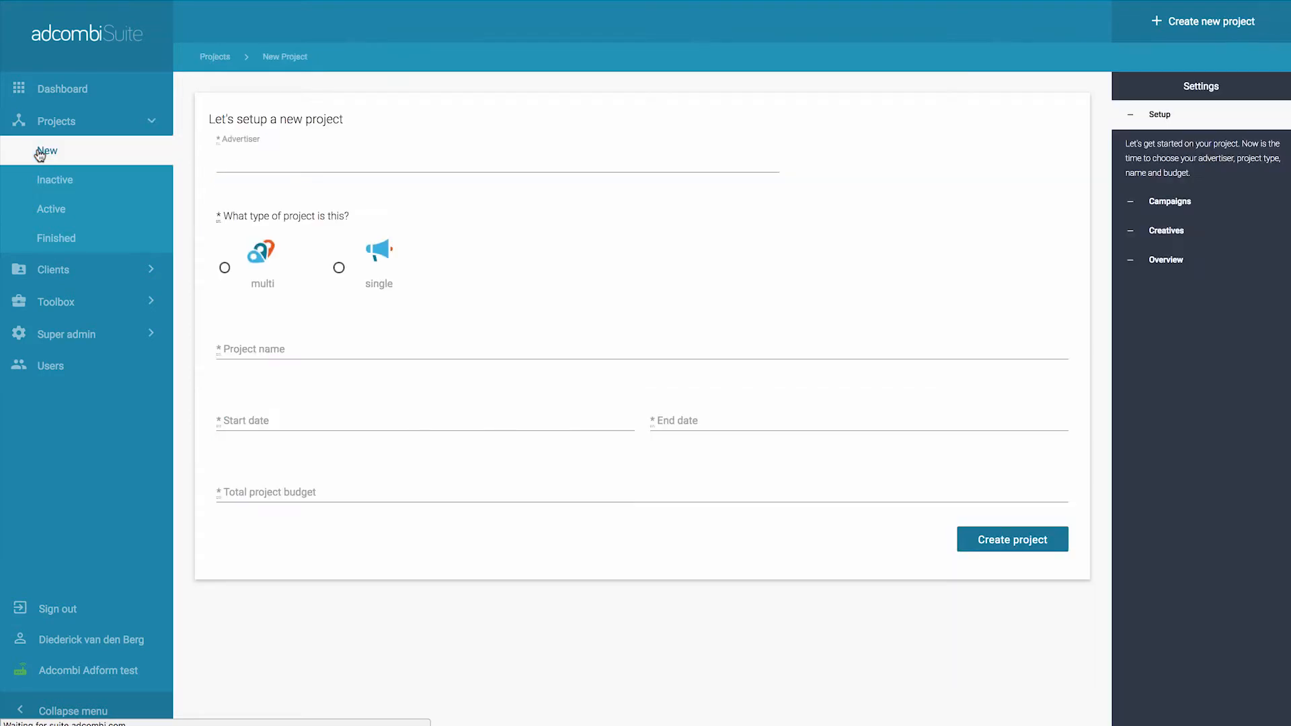
click(277, 158)
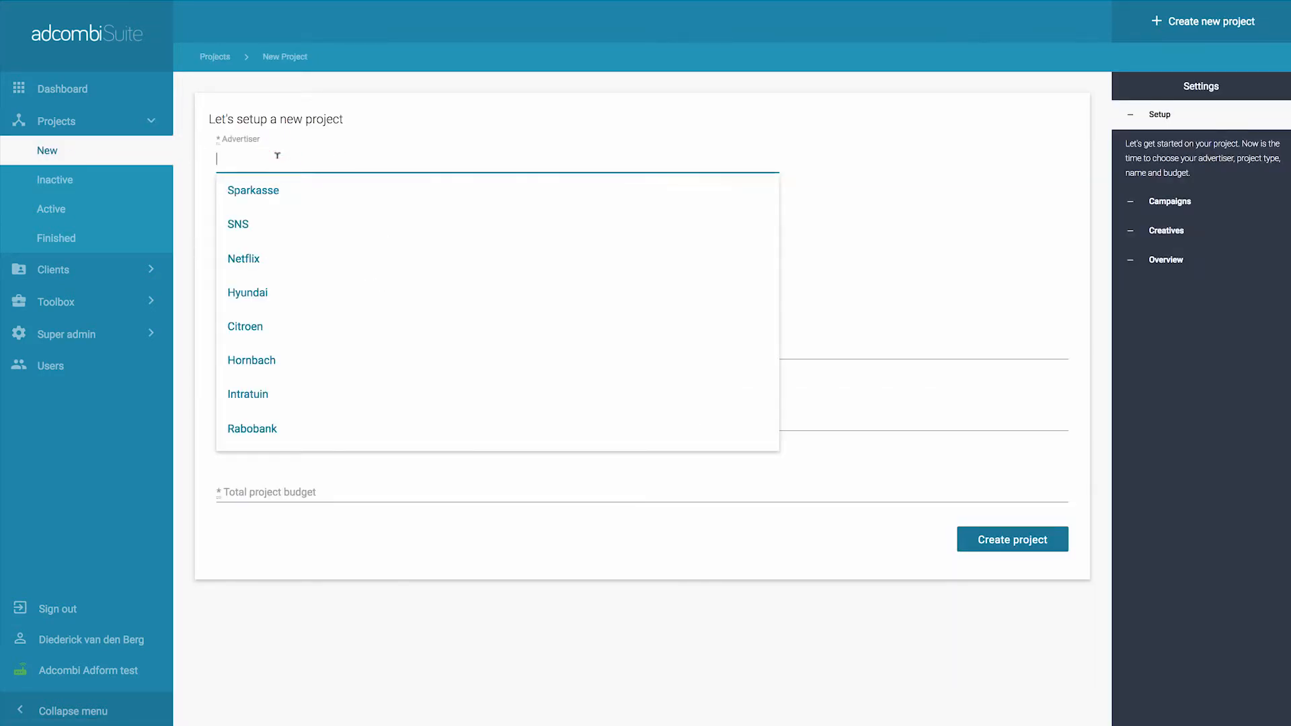
click(247, 431)
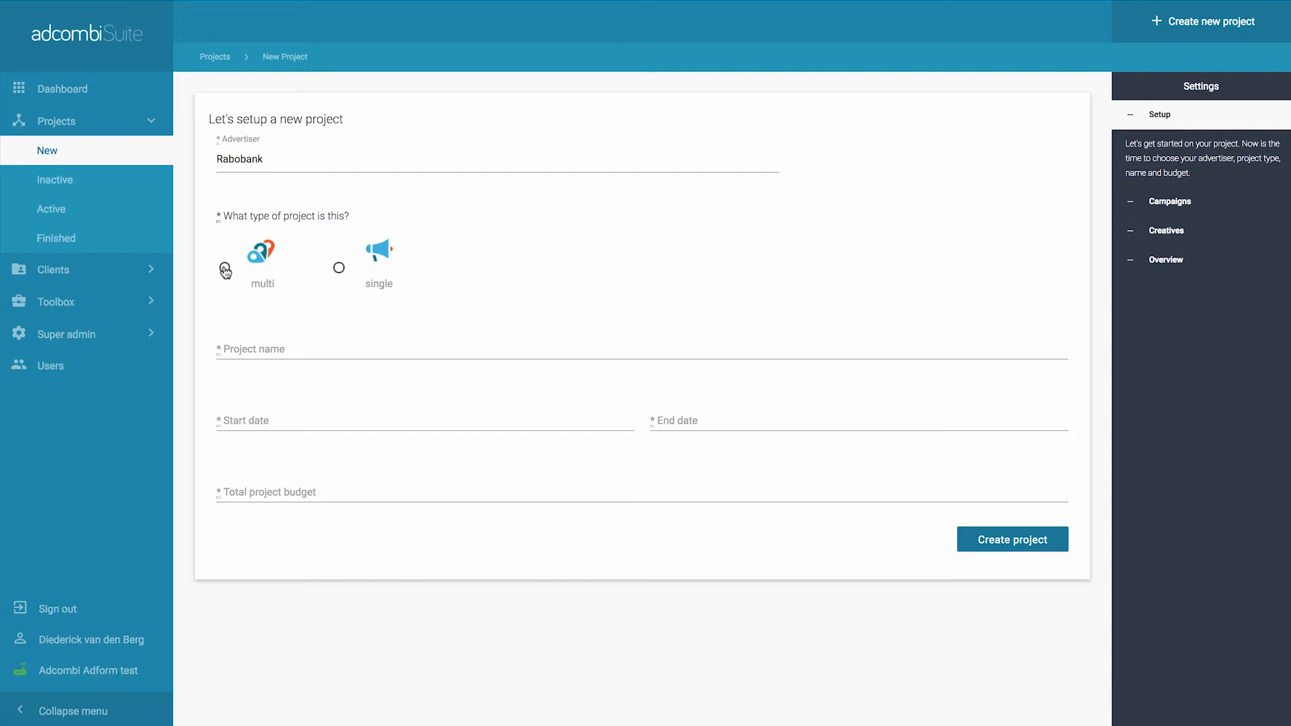
click(225, 270)
Step: Name the project spring 2018 and set it to run from 6 March, 2018 to 31 May, 2018
click(240, 343)
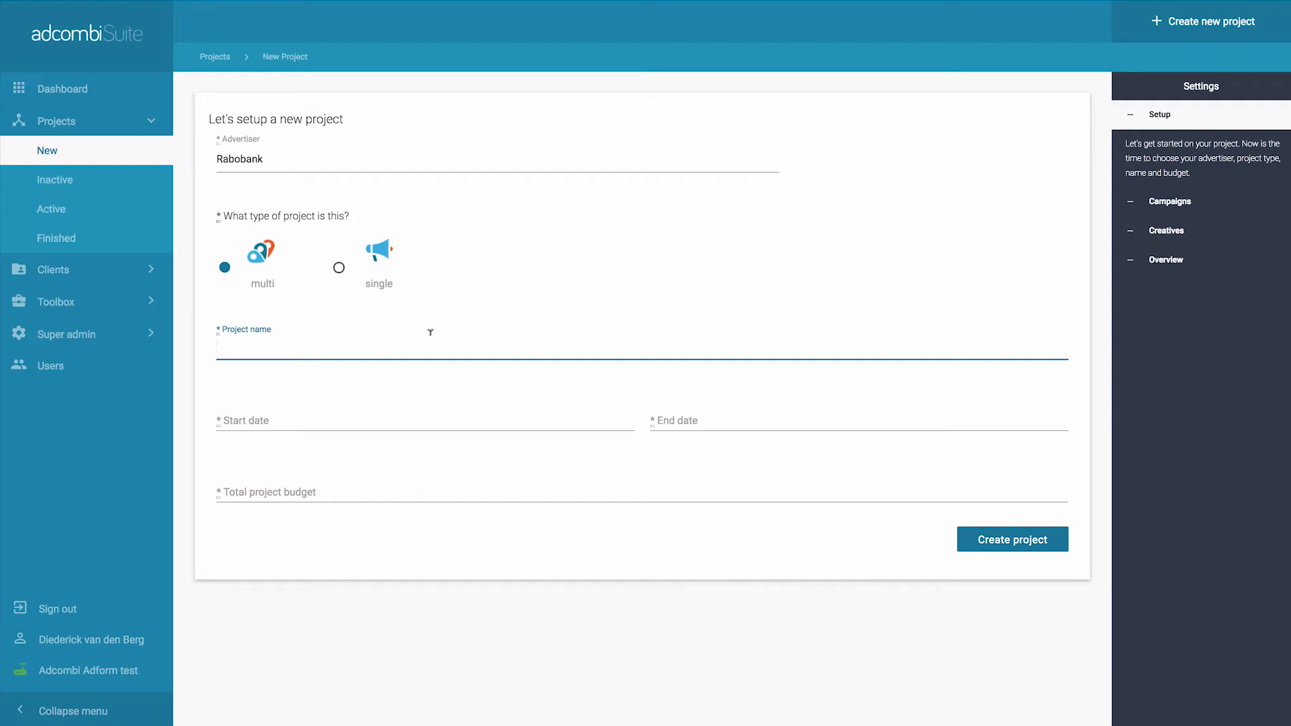
text(spring 2018)
click(374, 421)
click(374, 422)
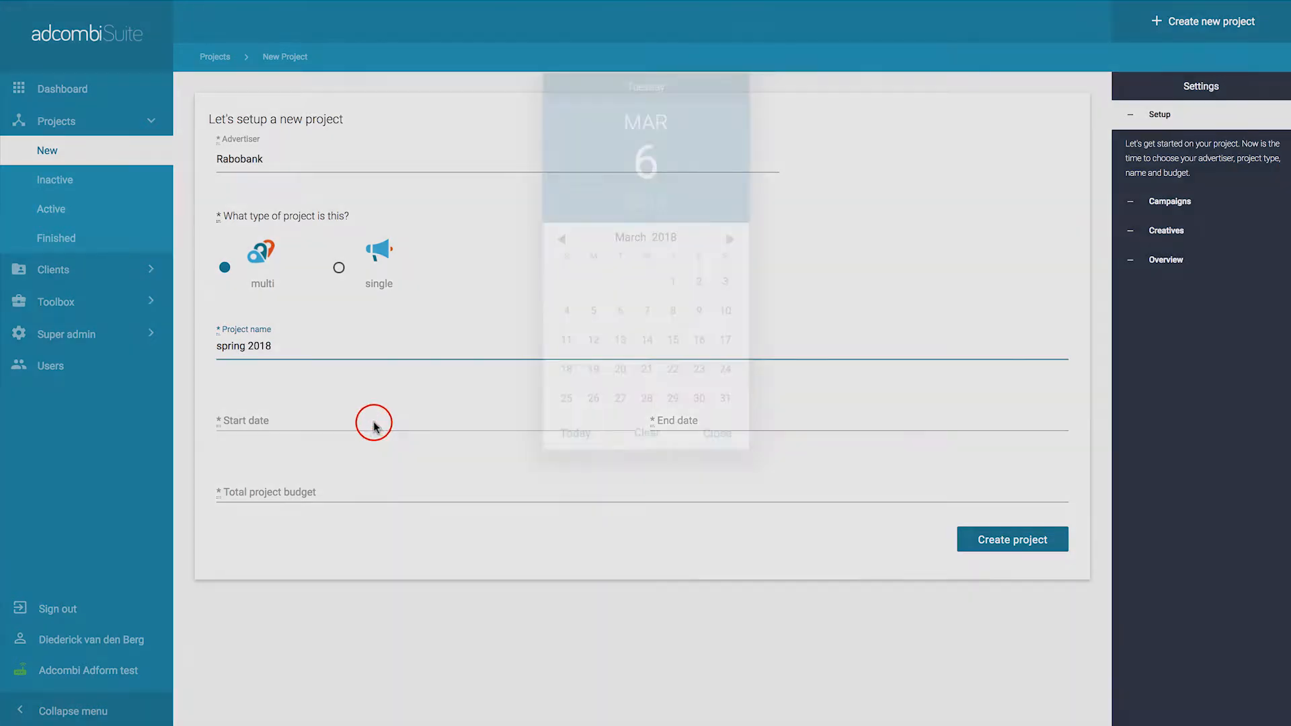
click(620, 310)
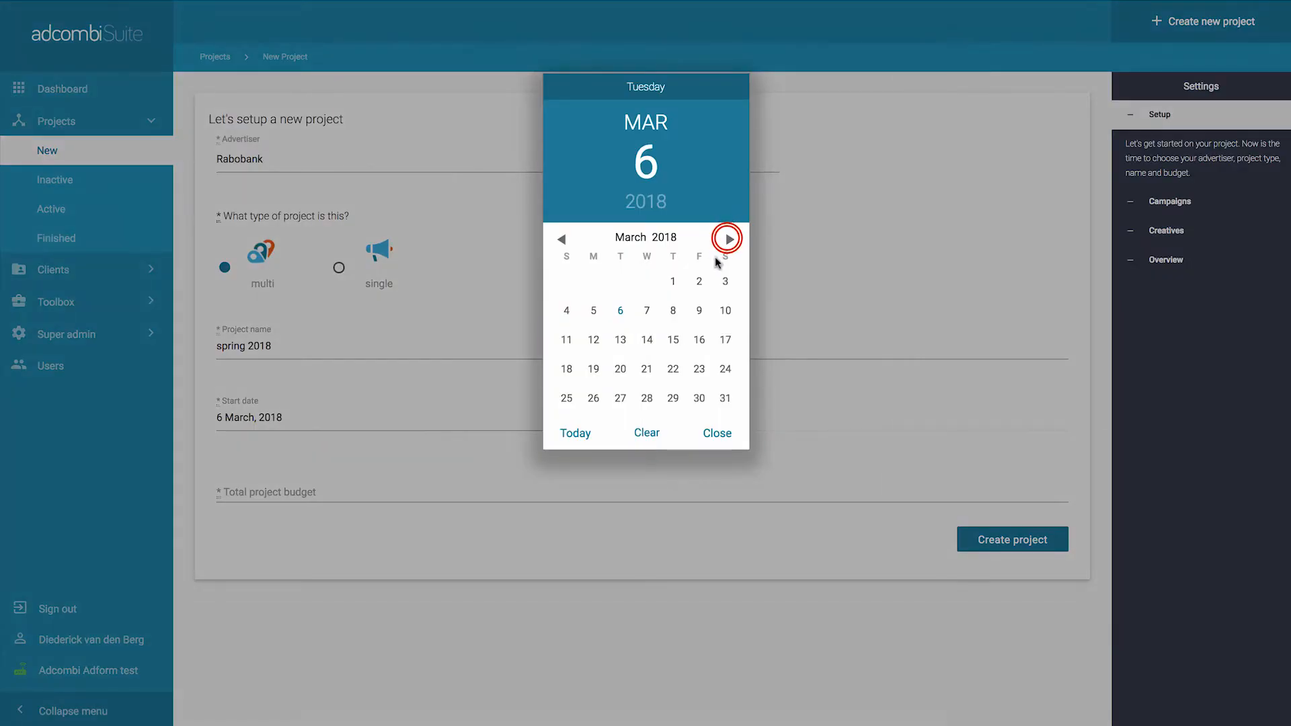
click(727, 240)
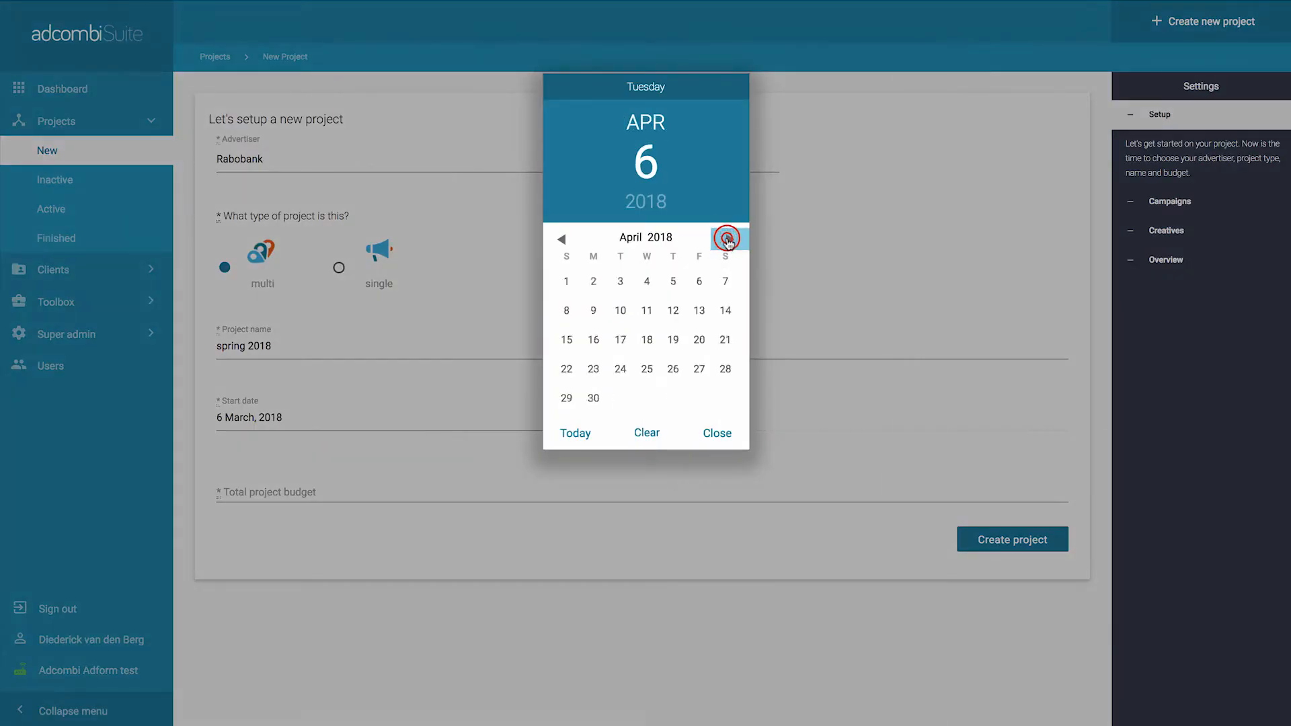
click(726, 241)
click(673, 398)
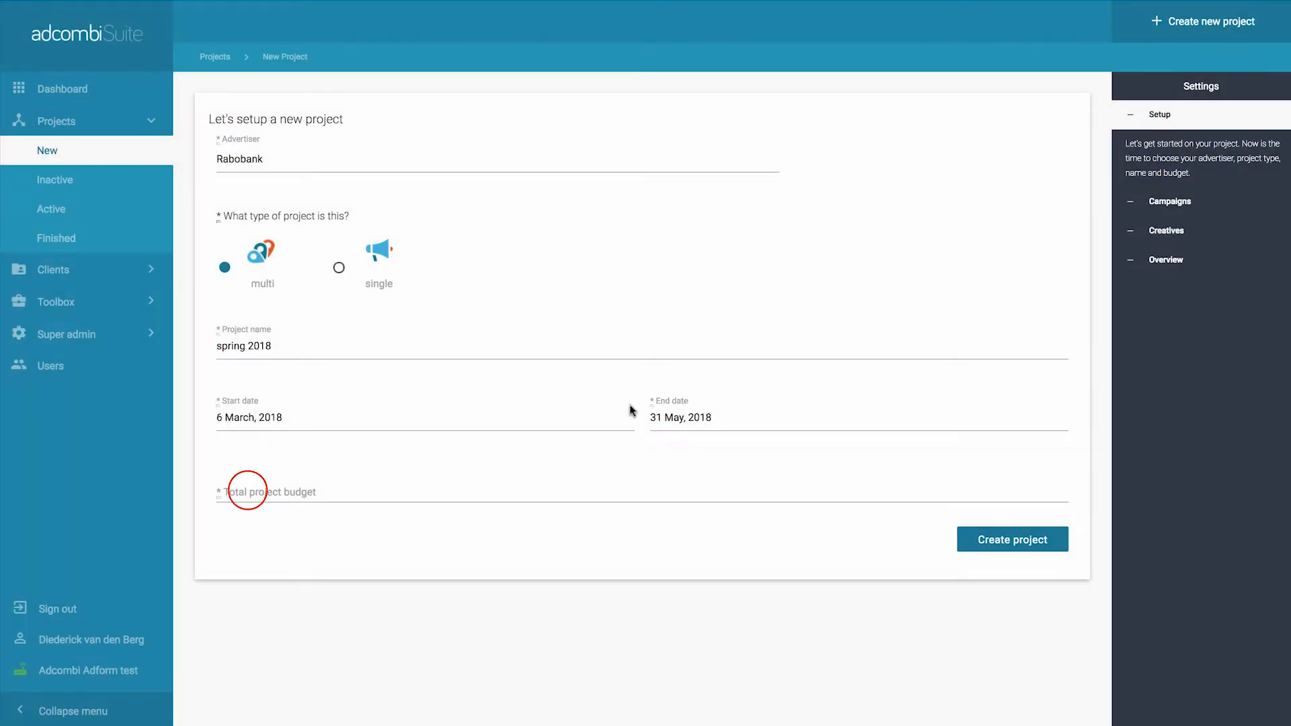
Step: Set the total project budget to € 5.500 and create the project
click(248, 492)
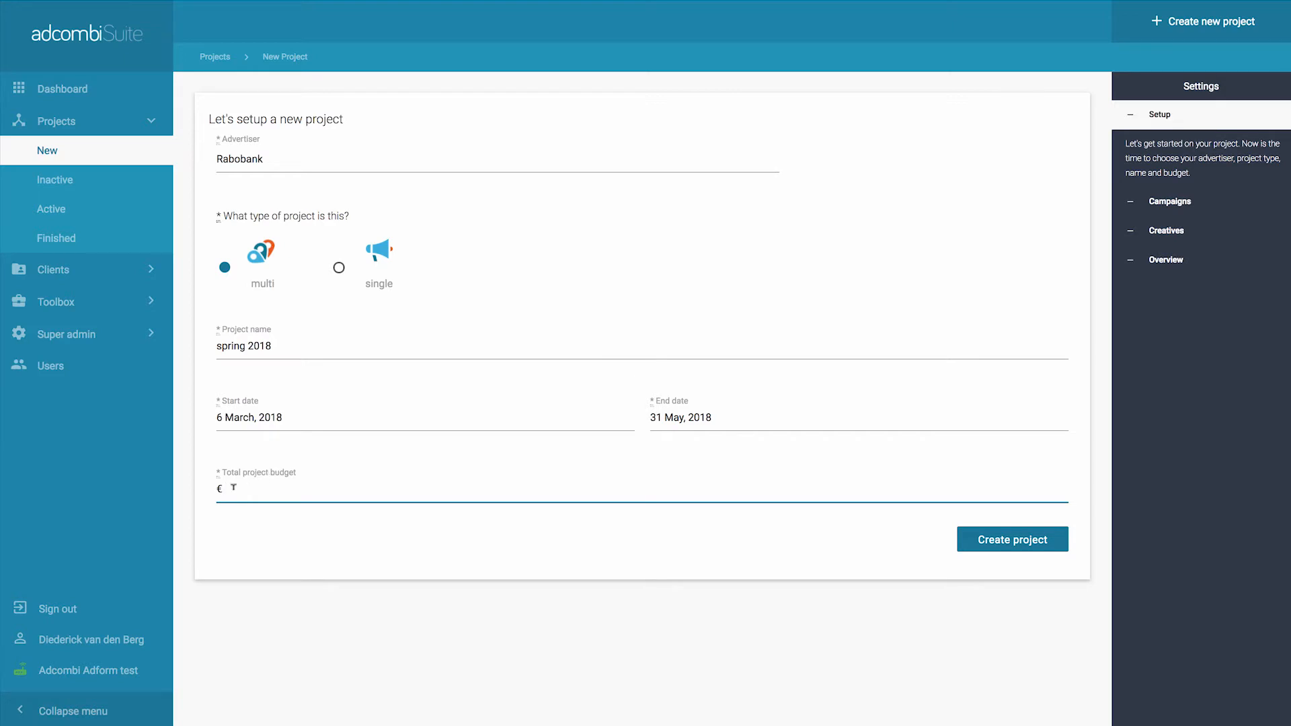
text(5000)
key(BackSpace)
key(BackSpace)
key(BackSpace)
text(5000)
key(BackSpace)
click(1003, 542)
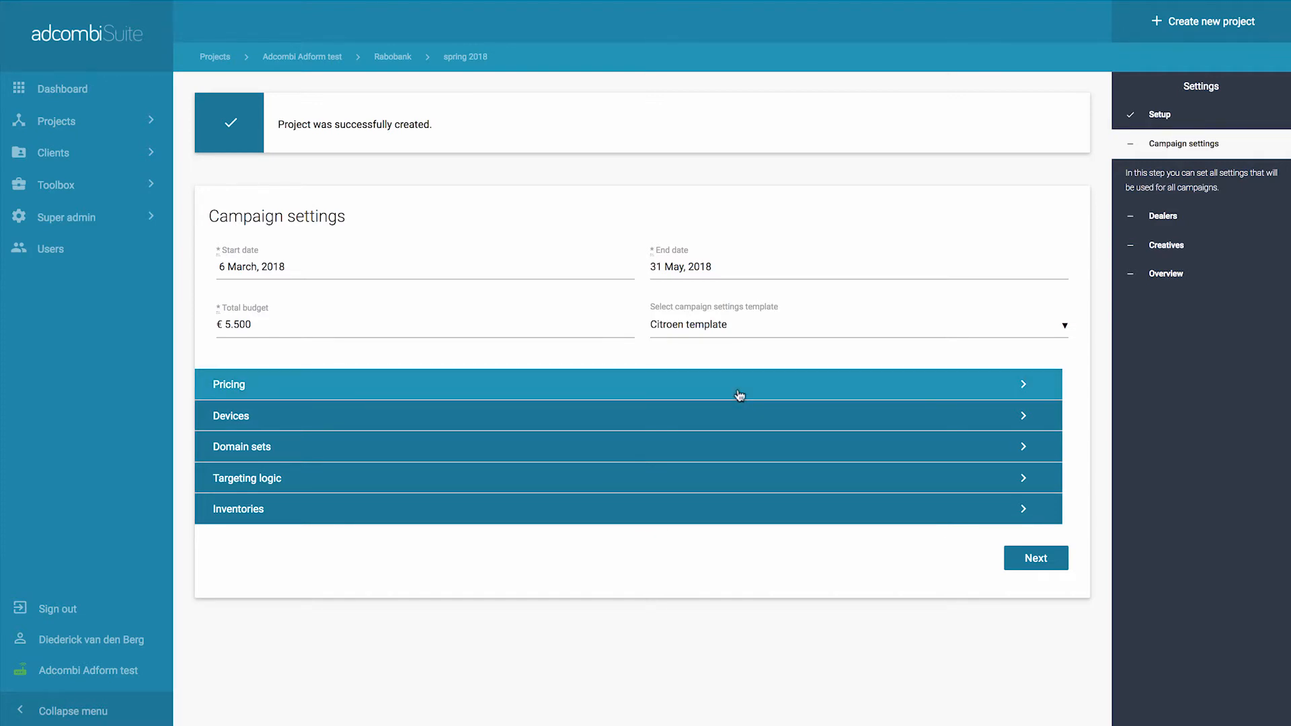
Step: Apply the Rabobank test1 template to the campaign settings and continue to the dealers stage
click(1005, 326)
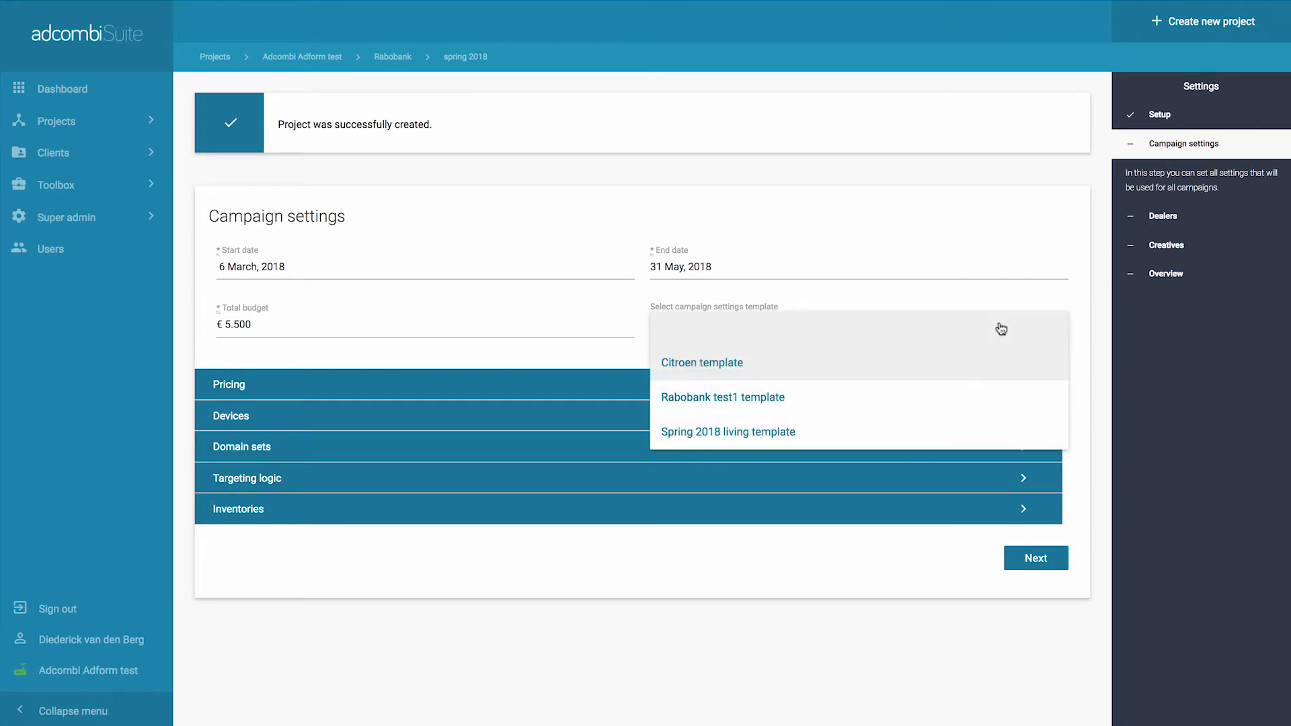
click(754, 395)
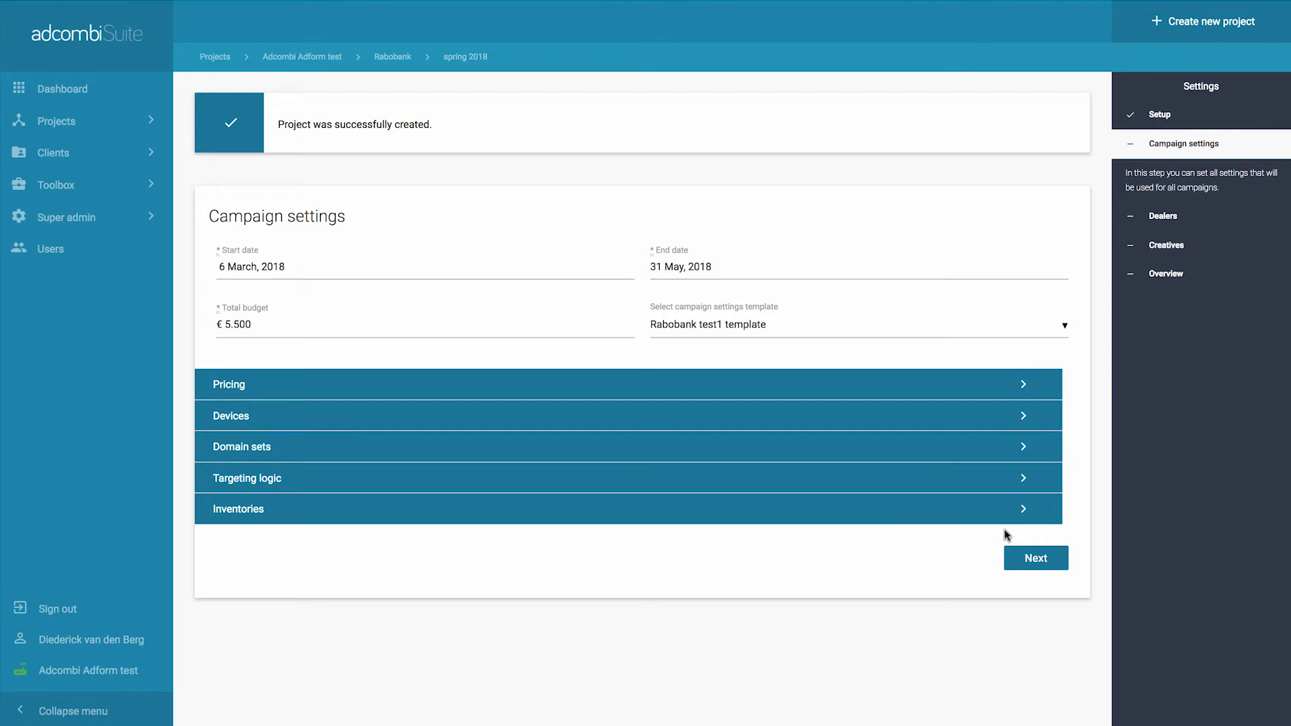
click(1034, 560)
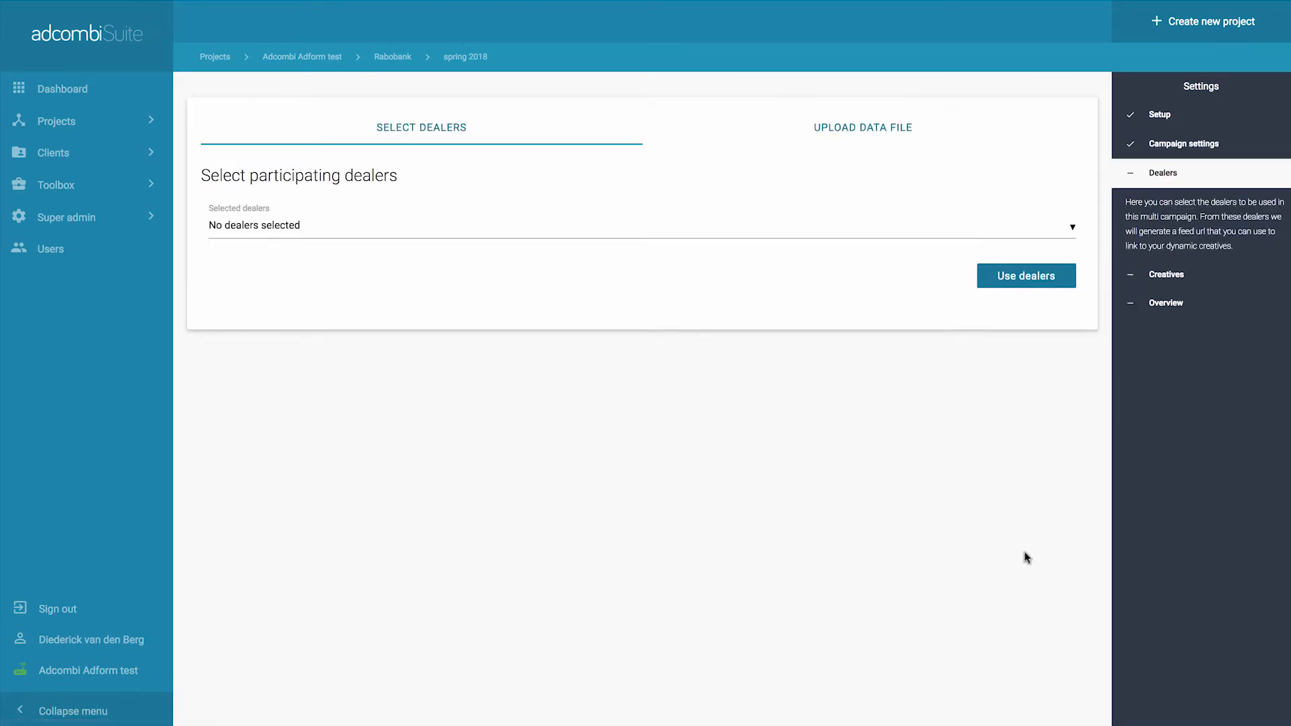
Step: Browse the list of dealers that can participate in the campaign
click(1034, 225)
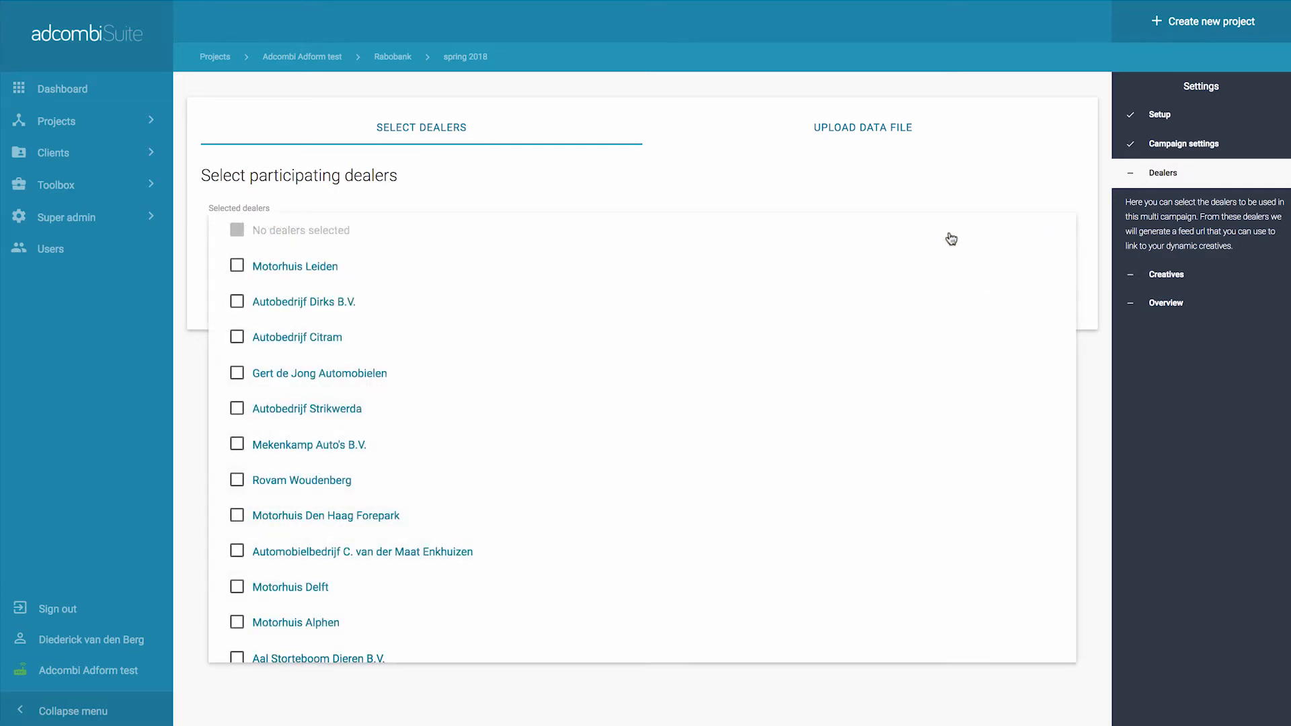
scroll(849, 422, down, 2)
scroll(849, 422, up, 1)
Step: Switch to data file upload, preview Multi_Rabobank_2018_demo.xlsx from the Demo_Rabobank2018 folder in Finder and examine its dealer data columns
click(857, 127)
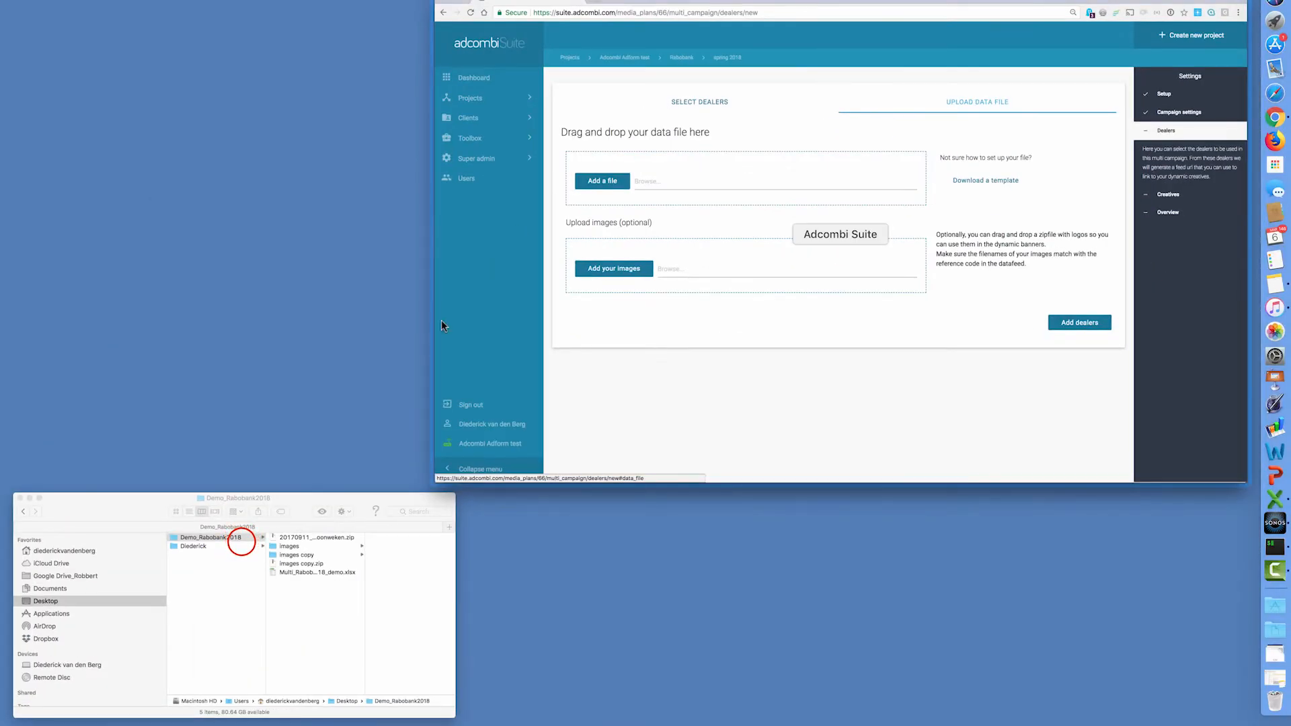
click(241, 542)
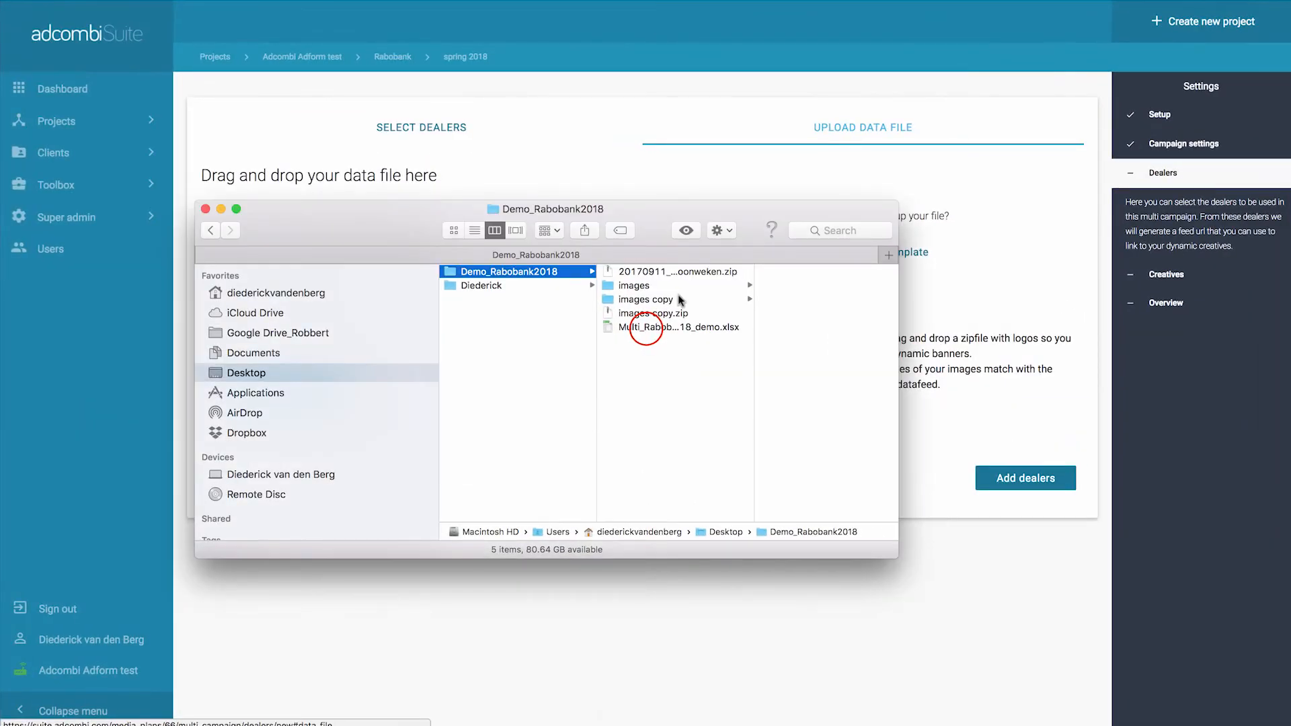
click(645, 329)
key(space)
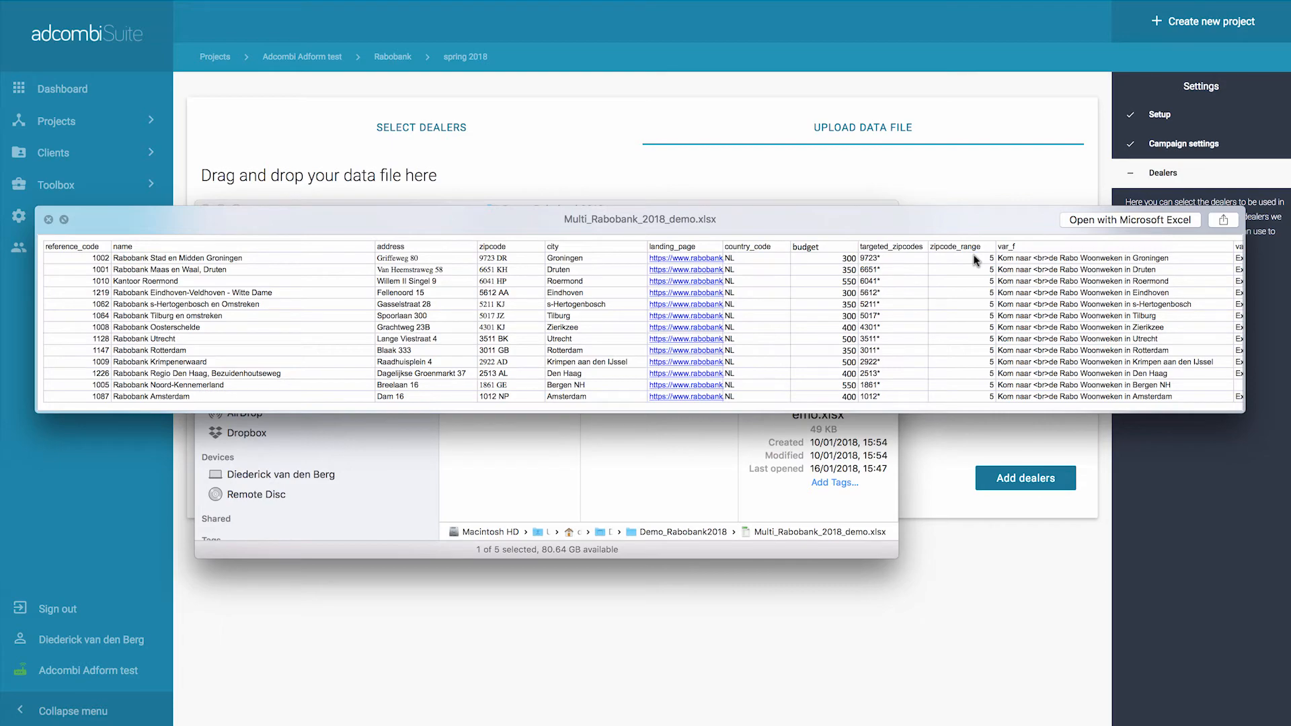
scroll(1036, 280, right, 10)
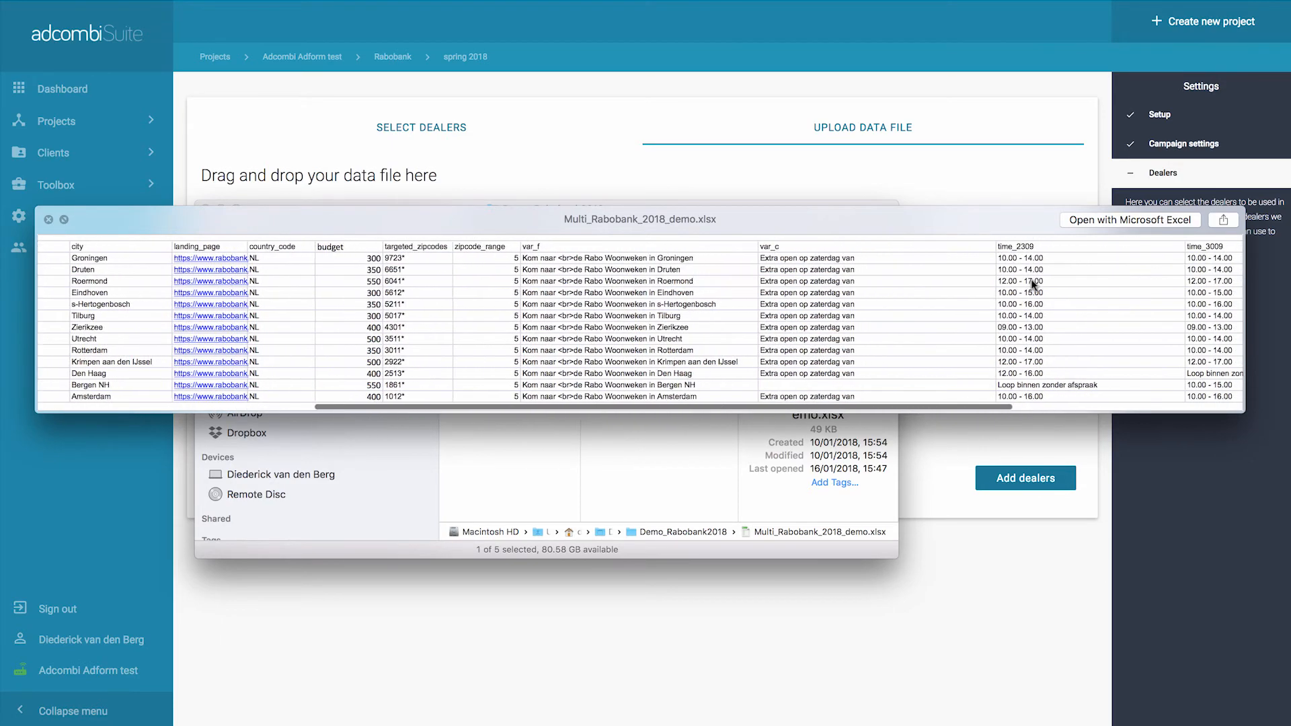
scroll(1033, 285, right, 10)
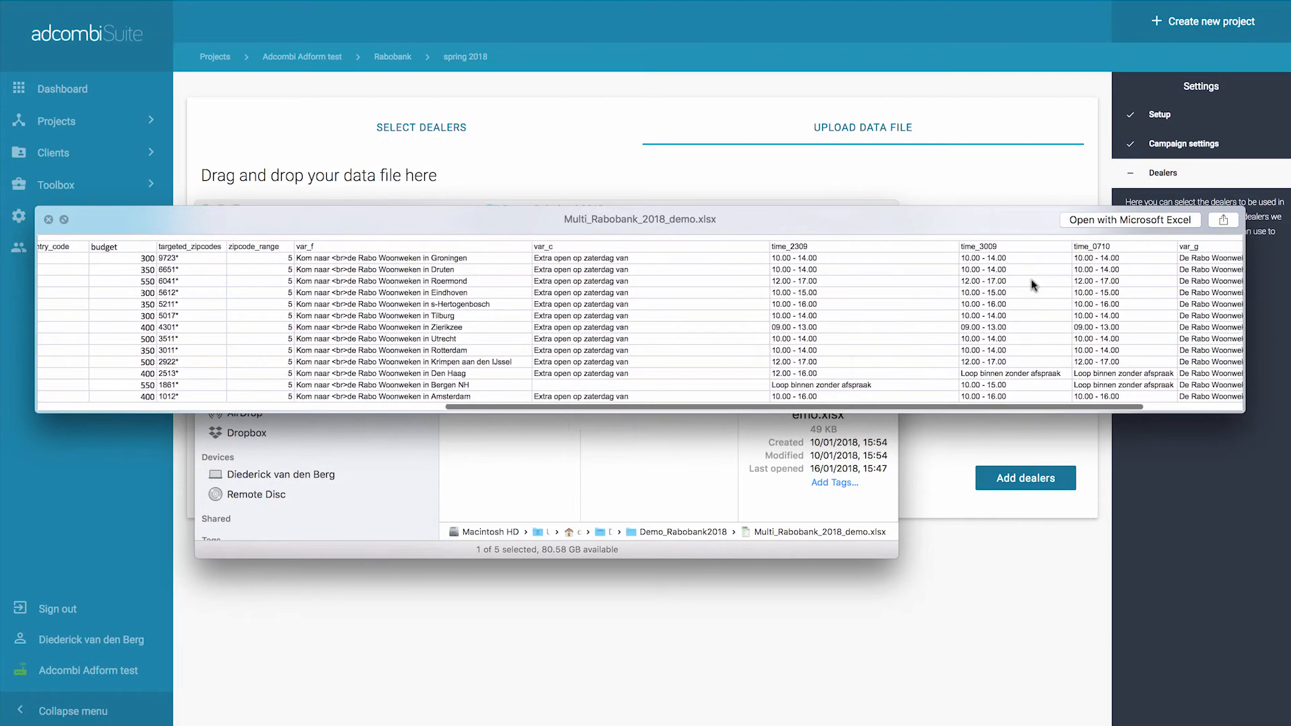
scroll(1034, 283, right, 2)
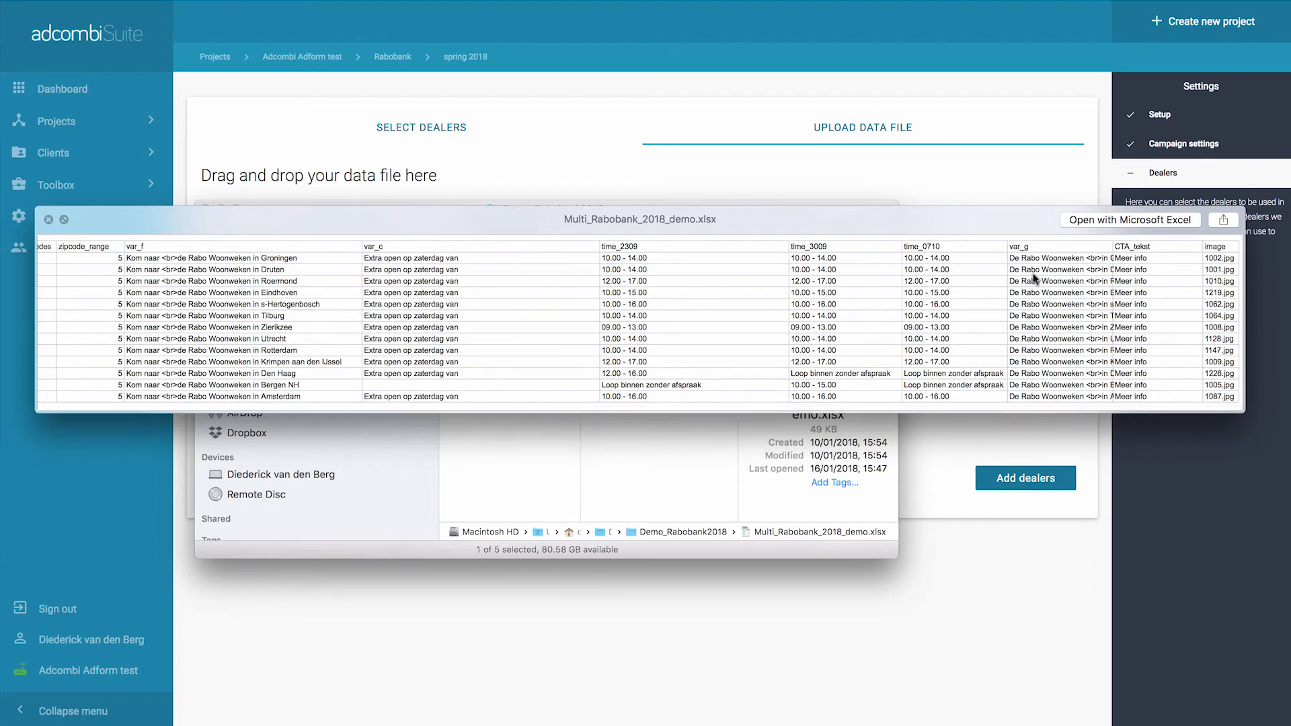
scroll(1035, 275, left, 15)
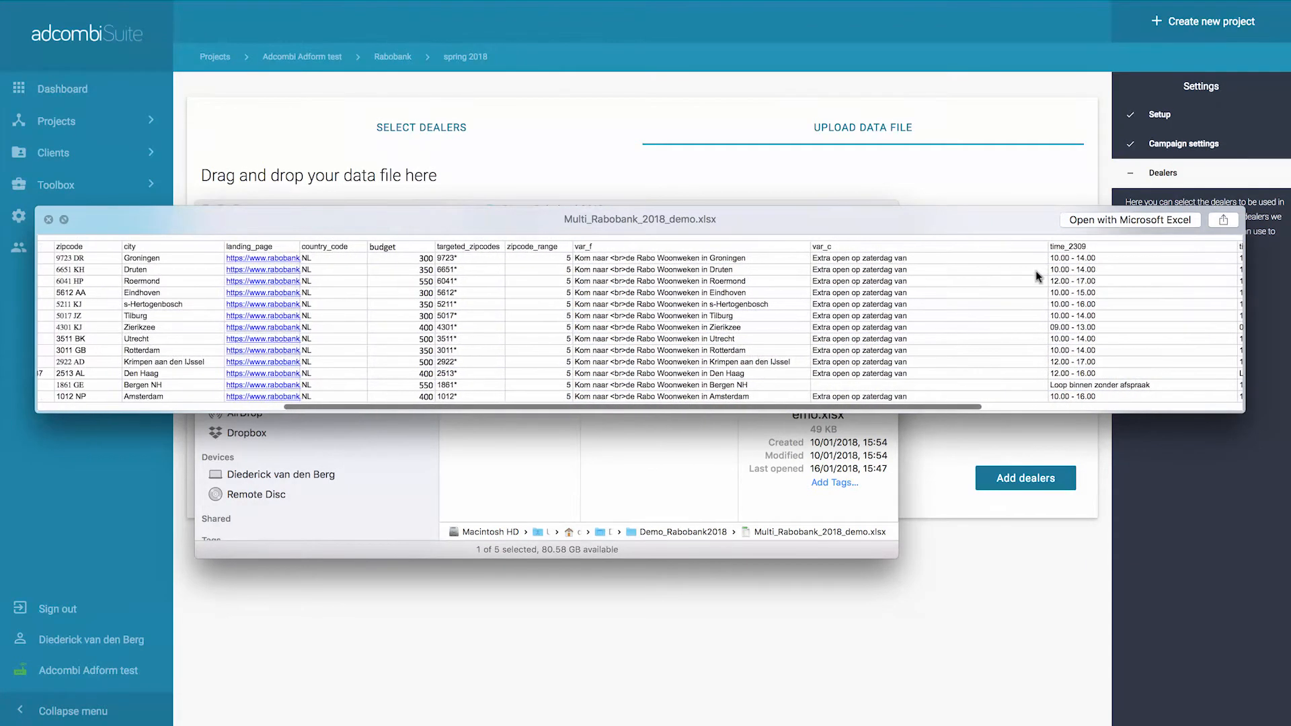
Step: Close the spreadsheet preview and add Multi_Rabobank_2018_demo.xlsx from Finder as the dealer data file, keeping the image upload area uncovered
click(48, 220)
click(405, 218)
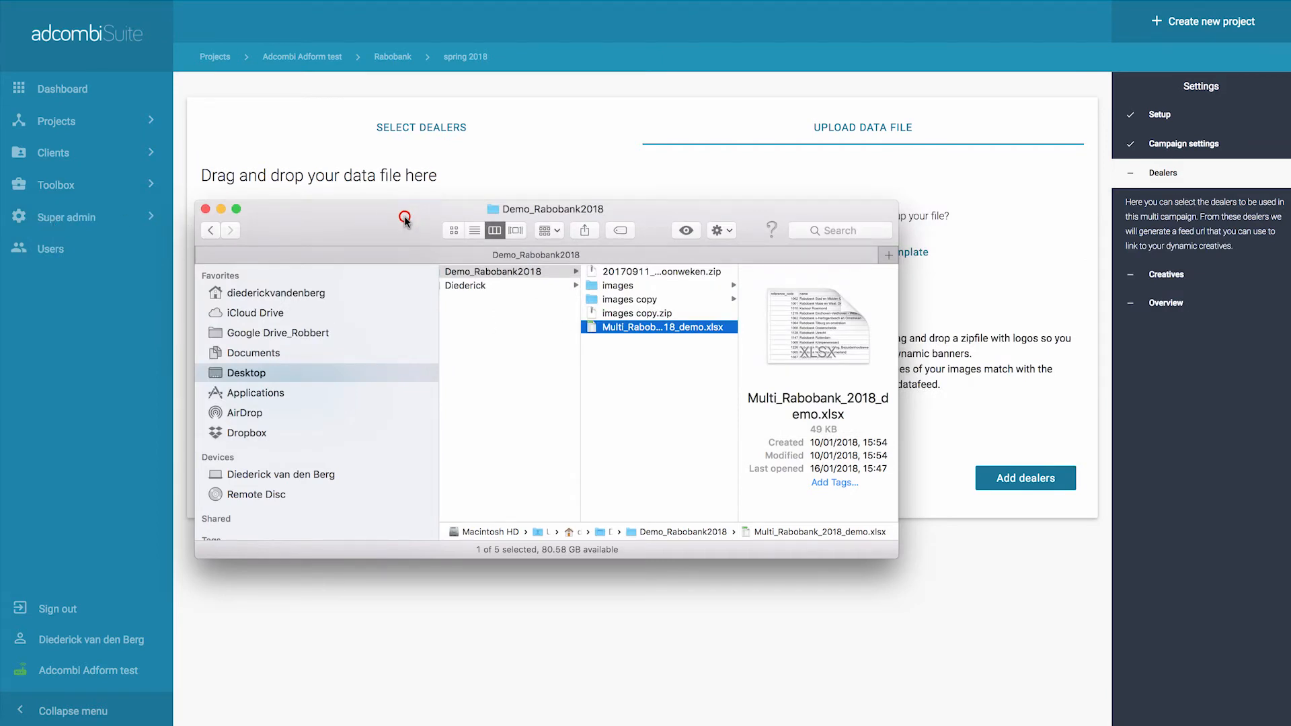
drag(404, 218, 408, 444)
drag(615, 552, 340, 268)
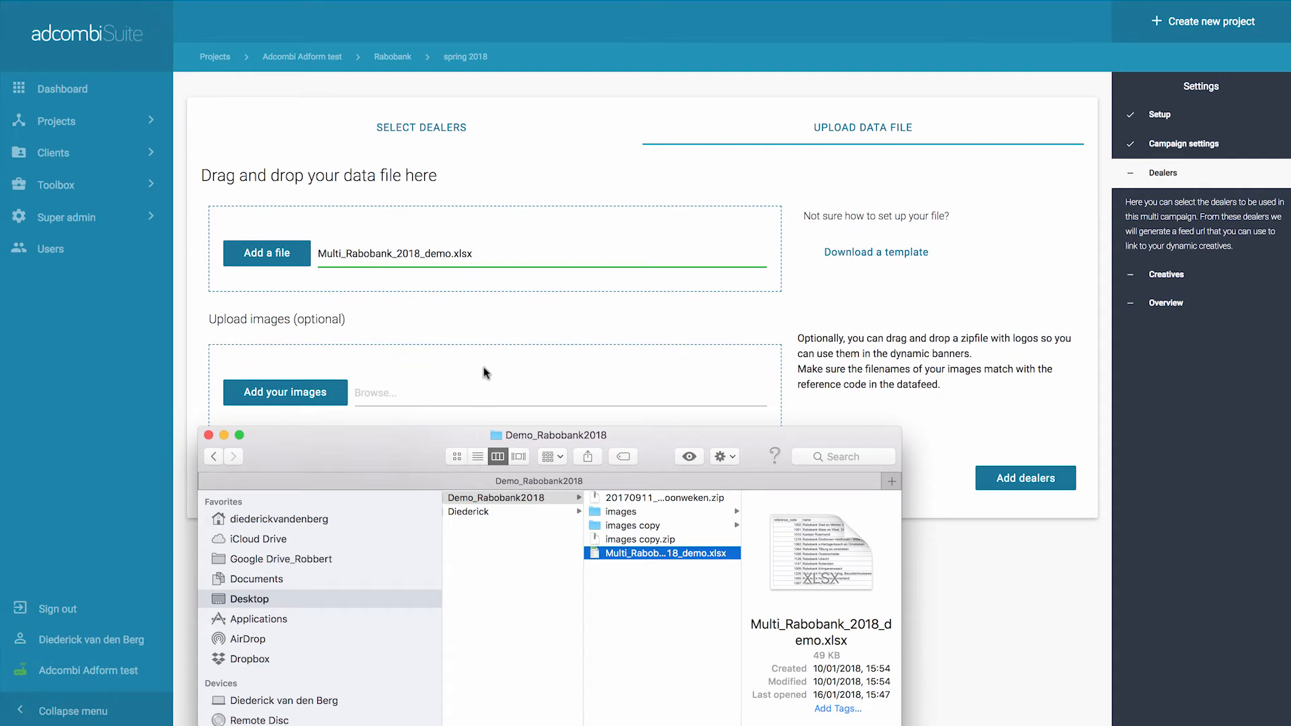
drag(383, 446, 378, 500)
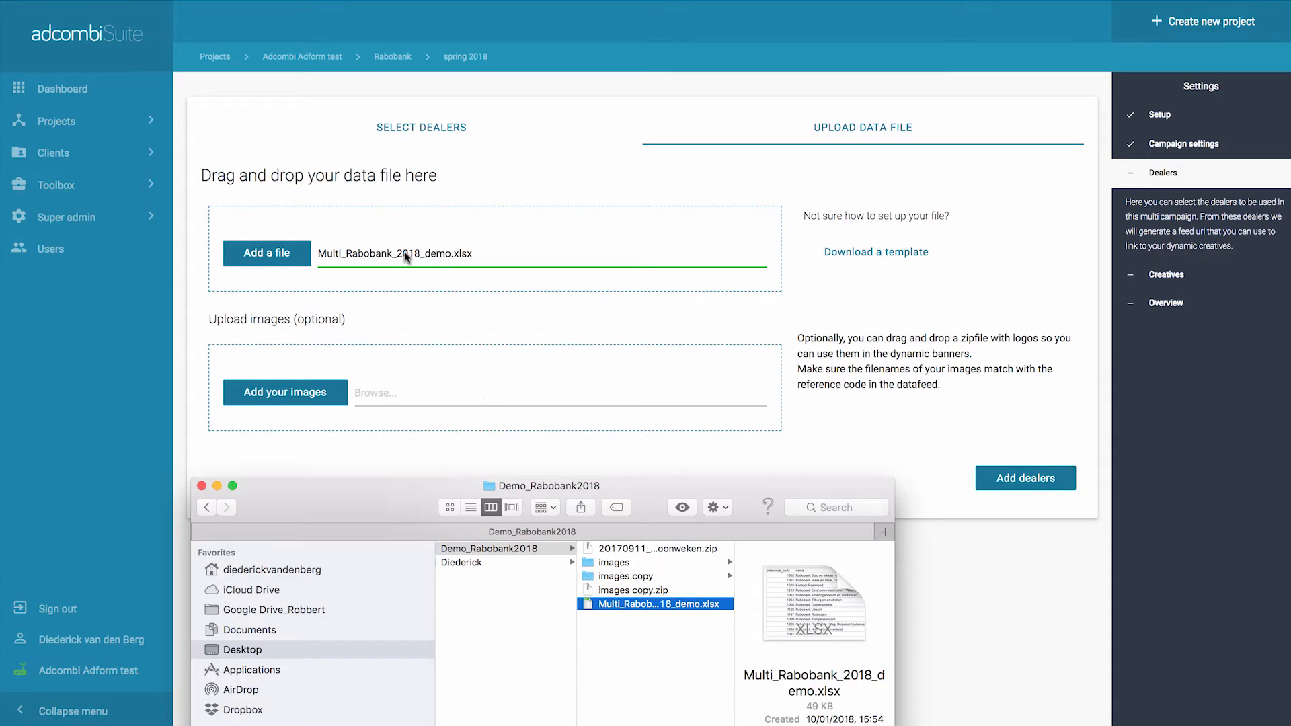
Step: Preview the data file again and compare its image and reference_code columns with the file names in the images copy folder
key(space)
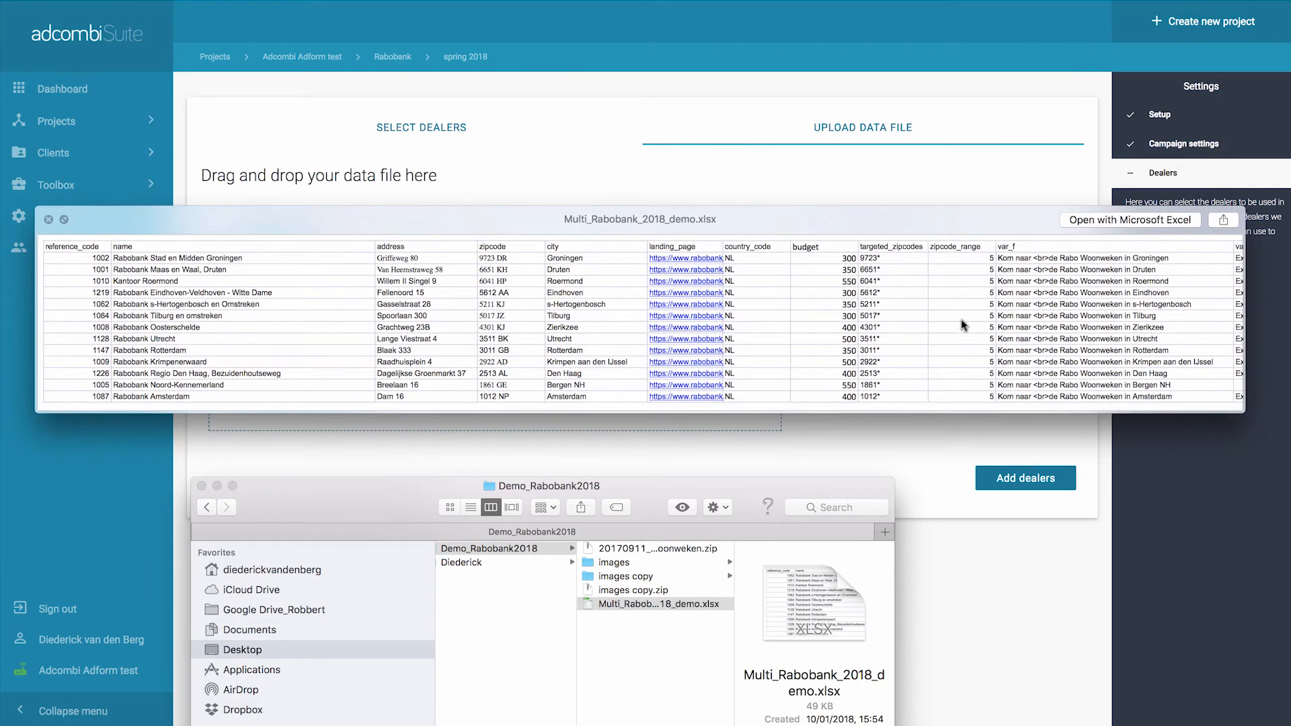
scroll(942, 323, right, 5)
scroll(942, 324, right, 8)
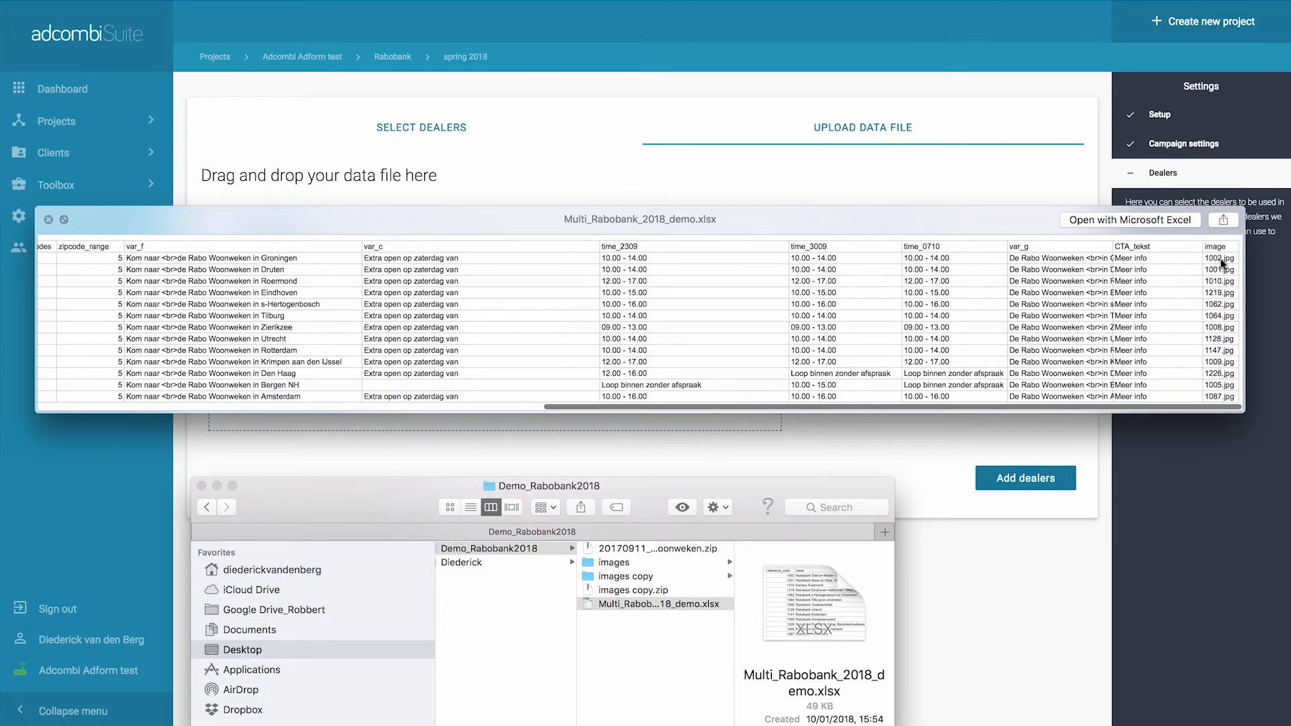
scroll(587, 272, left, 3)
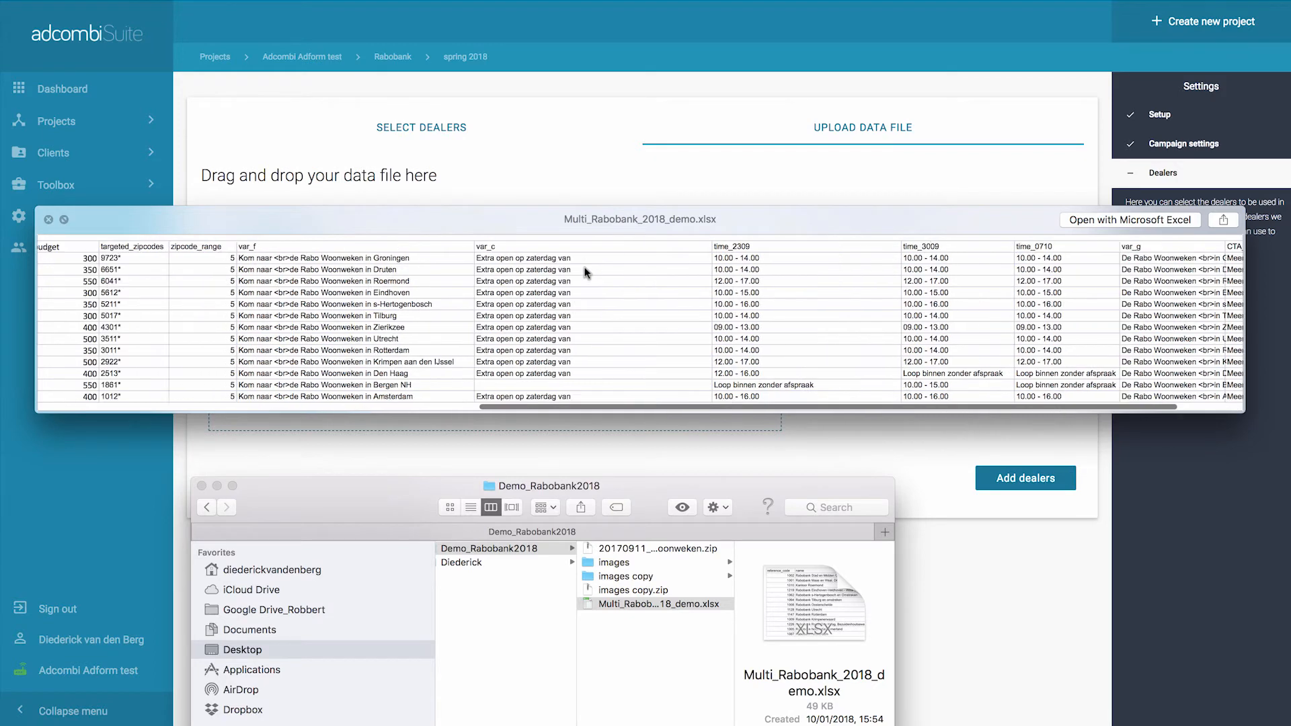
scroll(587, 272, left, 5)
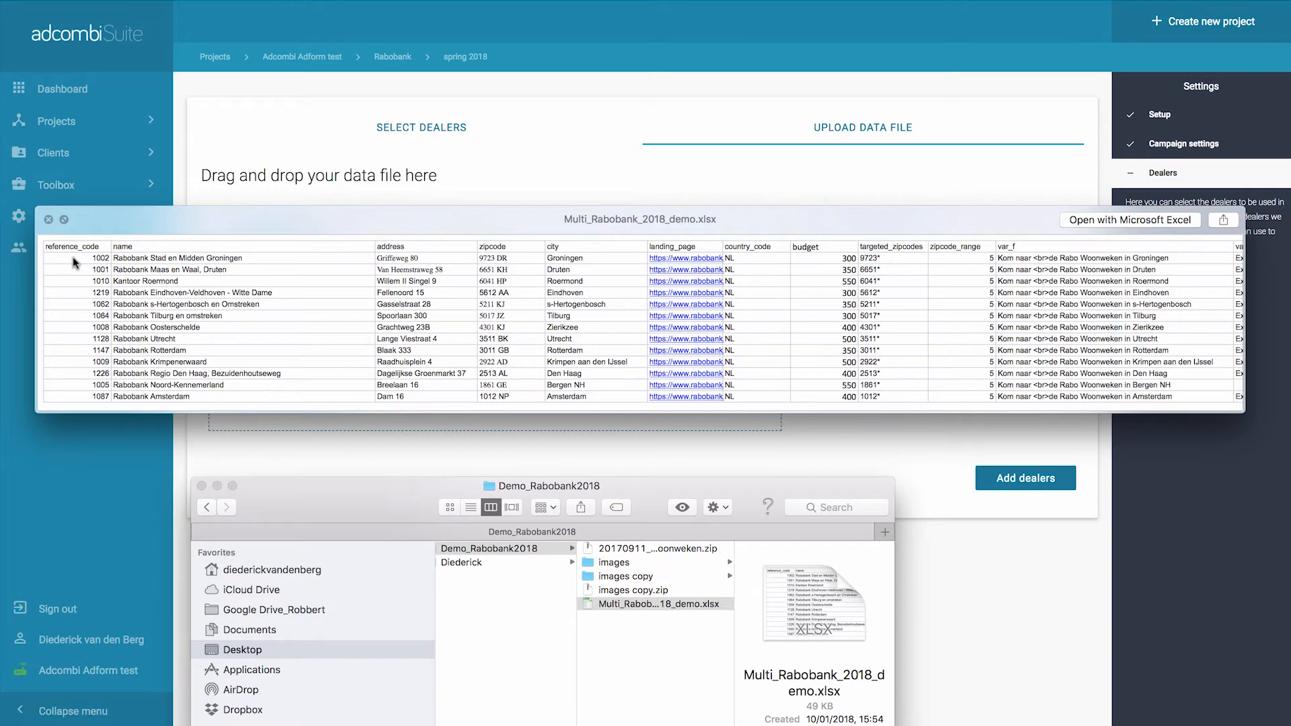
click(624, 578)
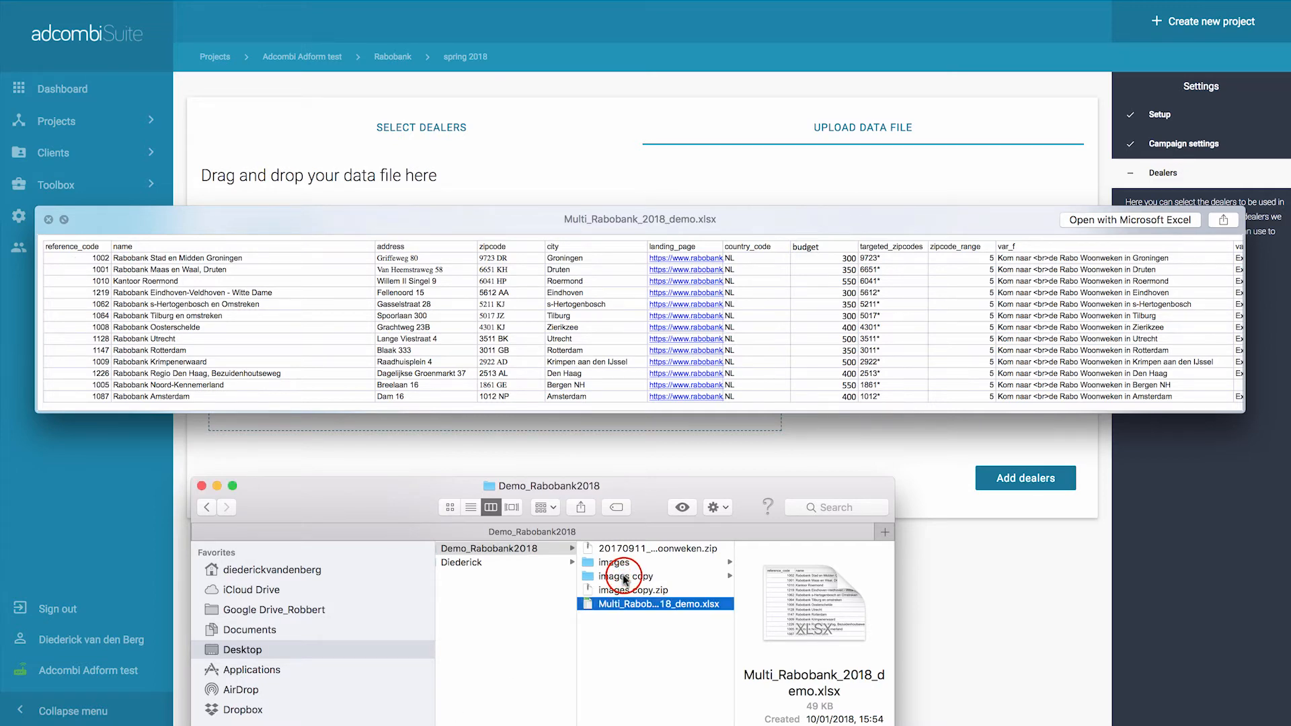
click(624, 579)
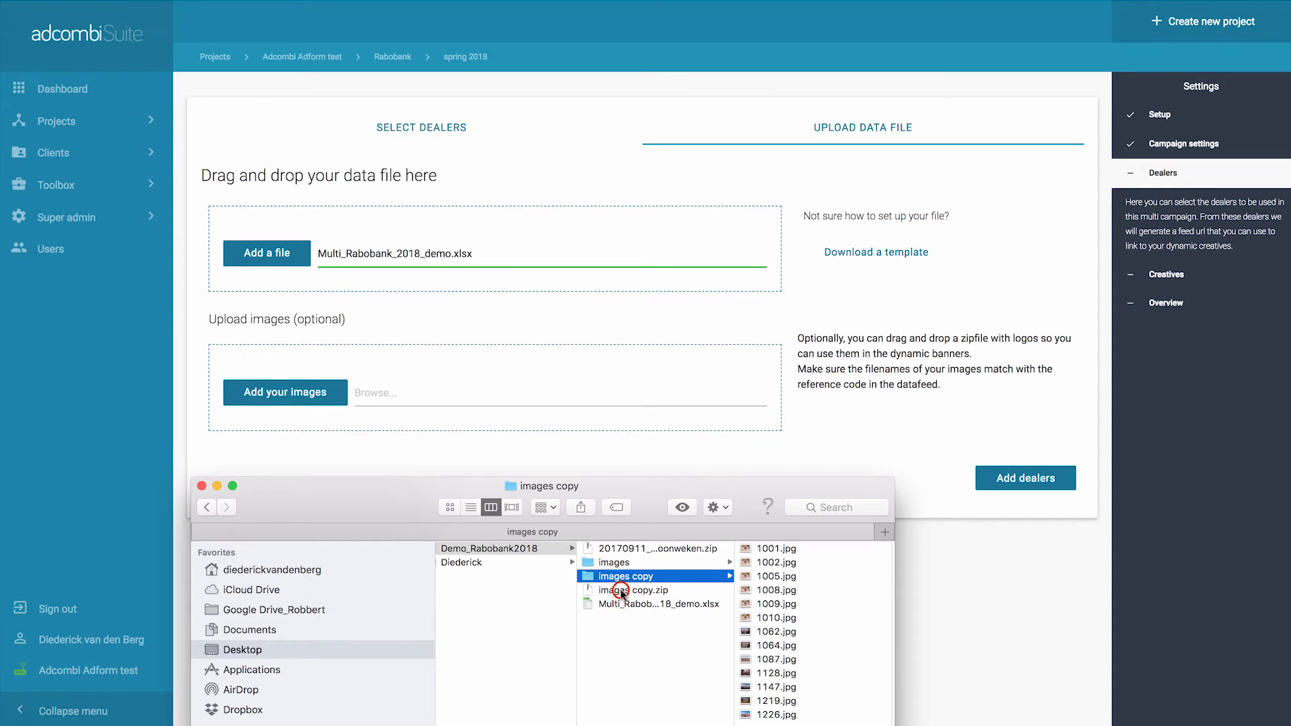
Step: Add images copy.zip as the optional dealer images and add the dealers to the project
drag(614, 593, 411, 393)
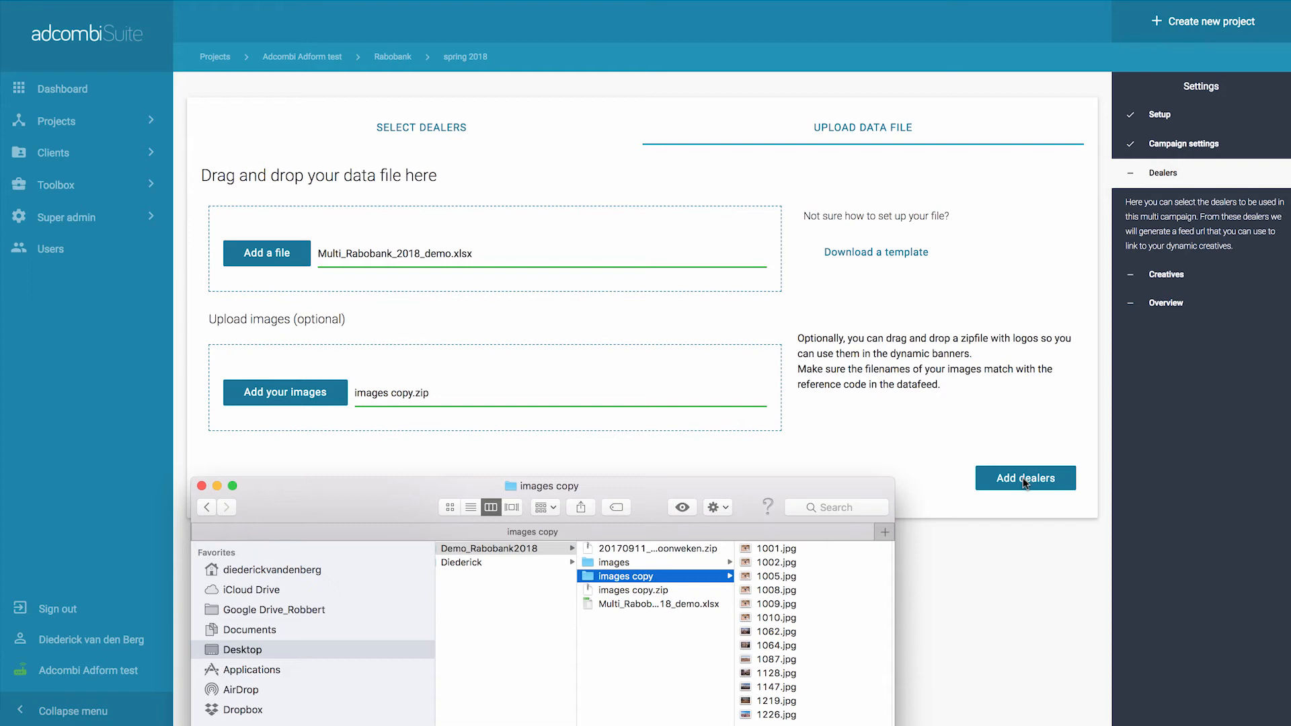
click(1023, 477)
click(1023, 479)
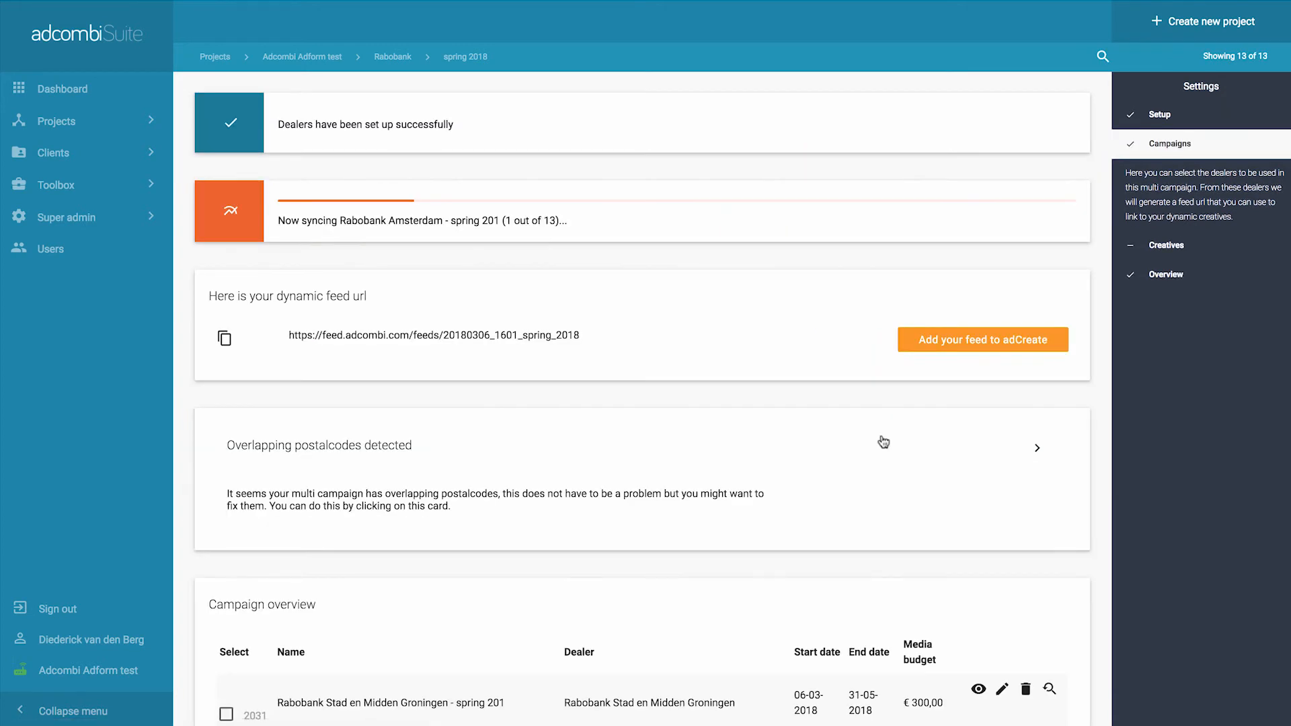
scroll(744, 486, down, 3)
scroll(744, 485, down, 6)
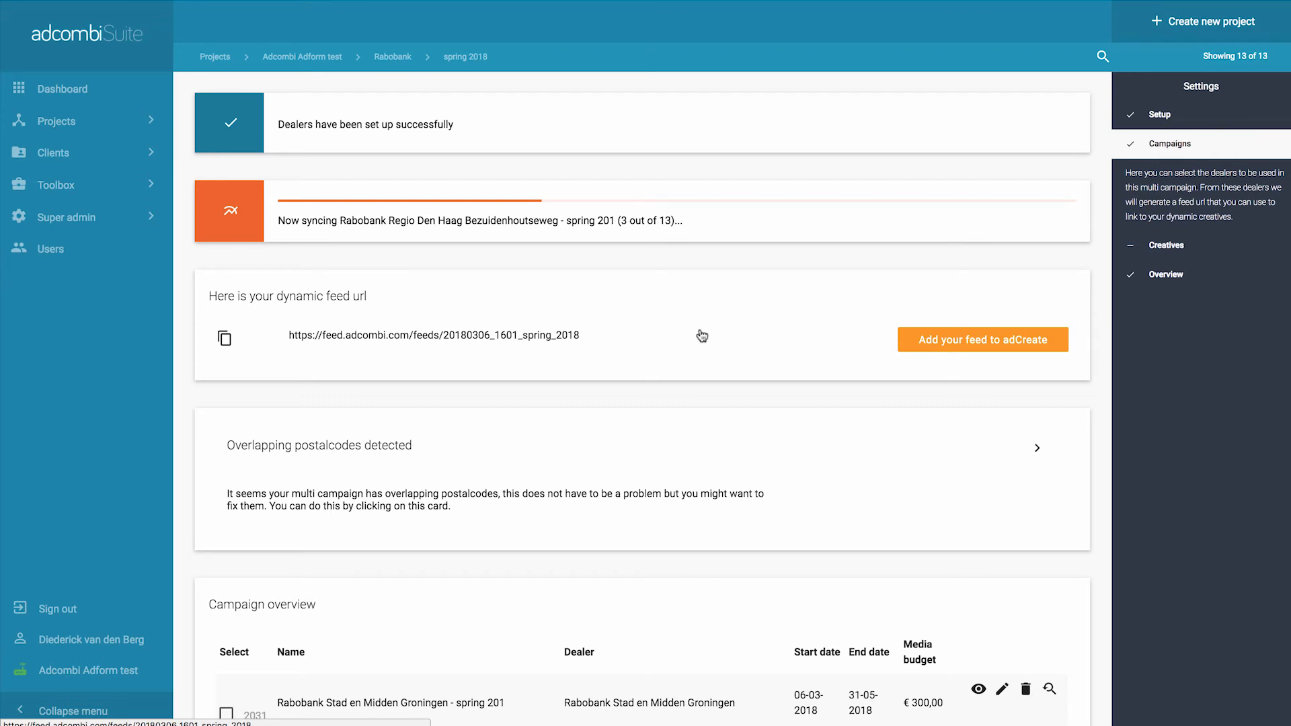
click(1167, 247)
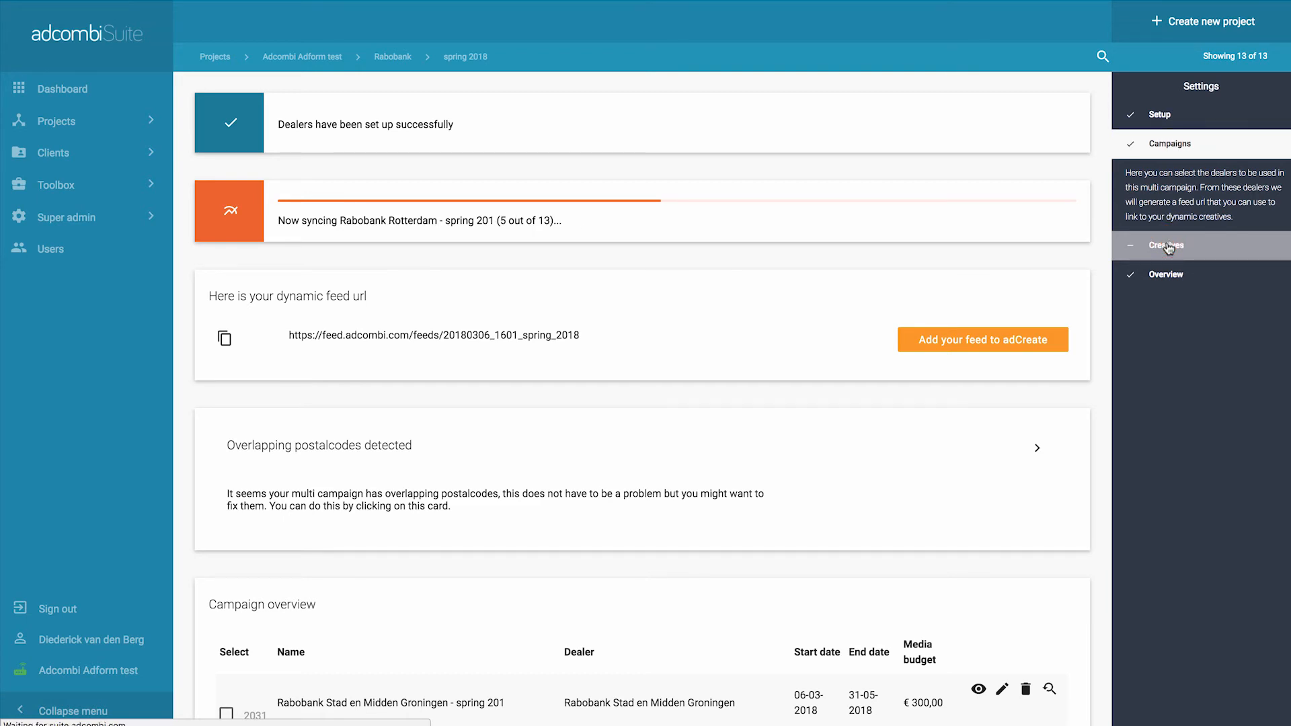
click(244, 241)
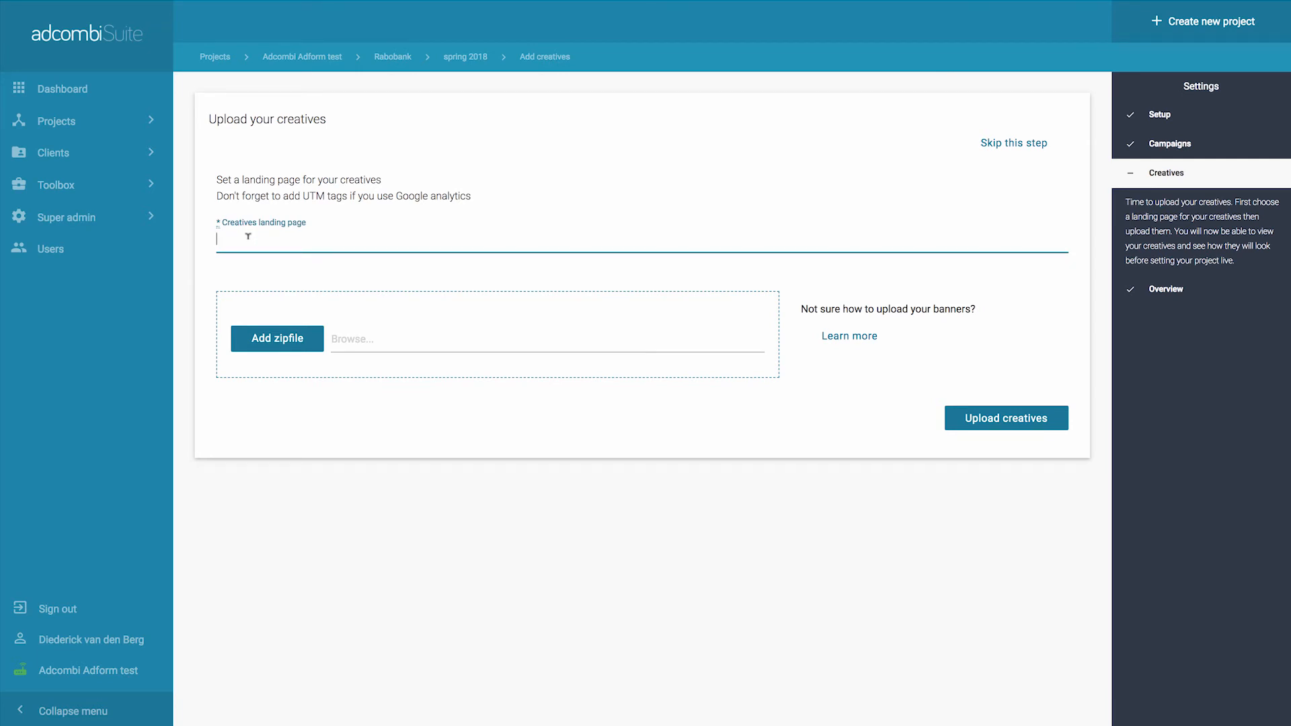
text(http)
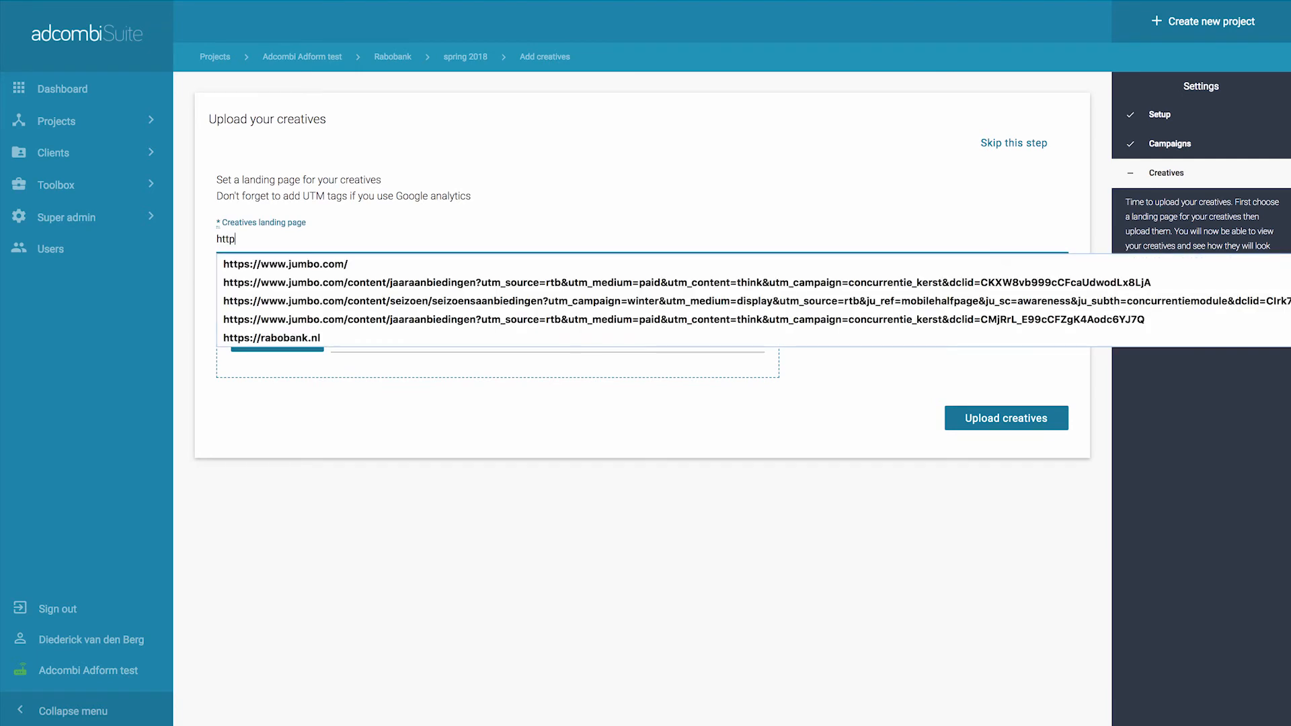
key(Down)
key(Down)
key(Down)
key(Down)
key(Down)
key(Return)
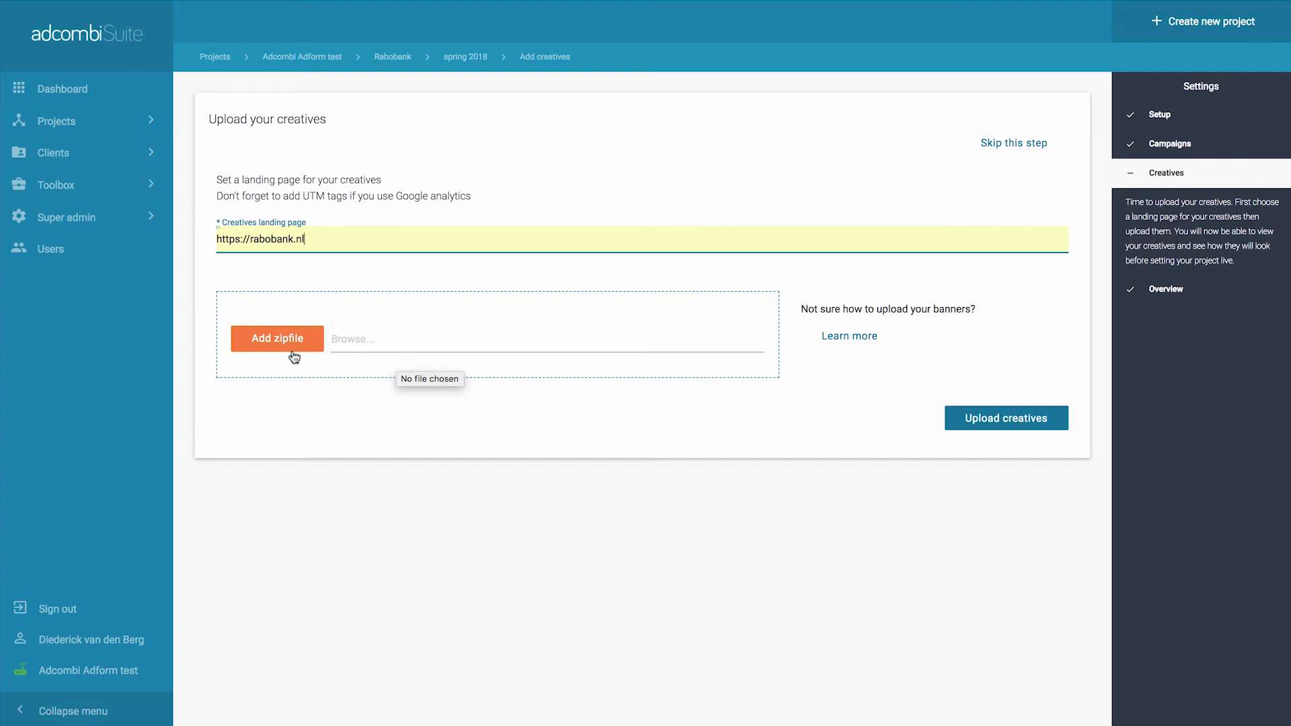
Step: Add 20170911_Rabobank_woonweken.zip from the Demo_Rabobank2018 folder in Finder as the banner zip file and upload the creatives
key(ctrl+Up)
click(331, 557)
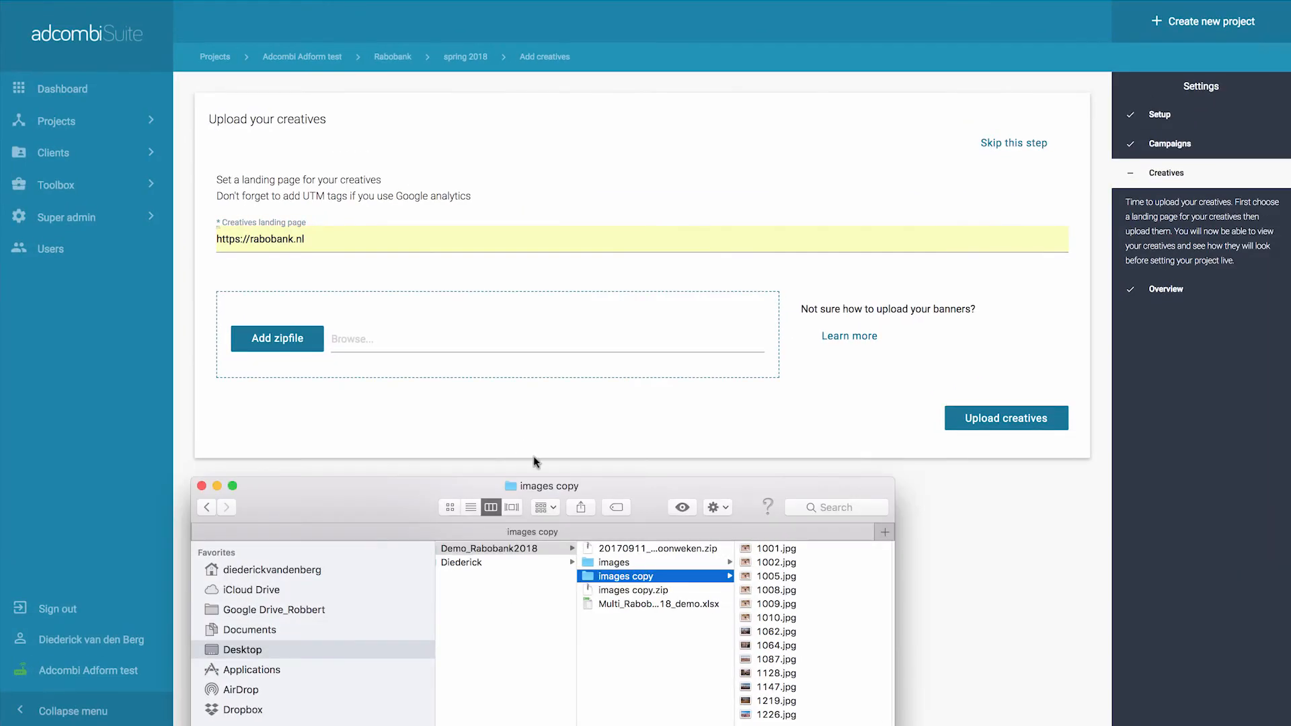
click(632, 548)
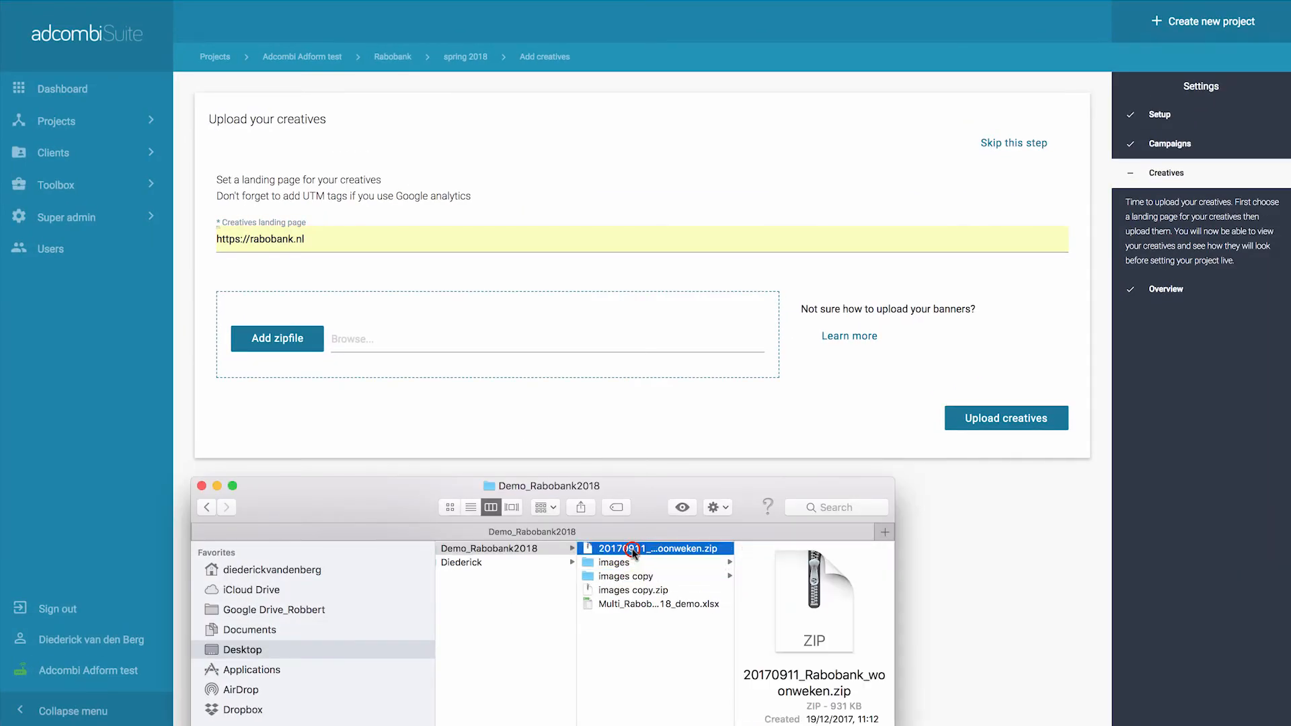
drag(632, 550, 388, 337)
click(706, 418)
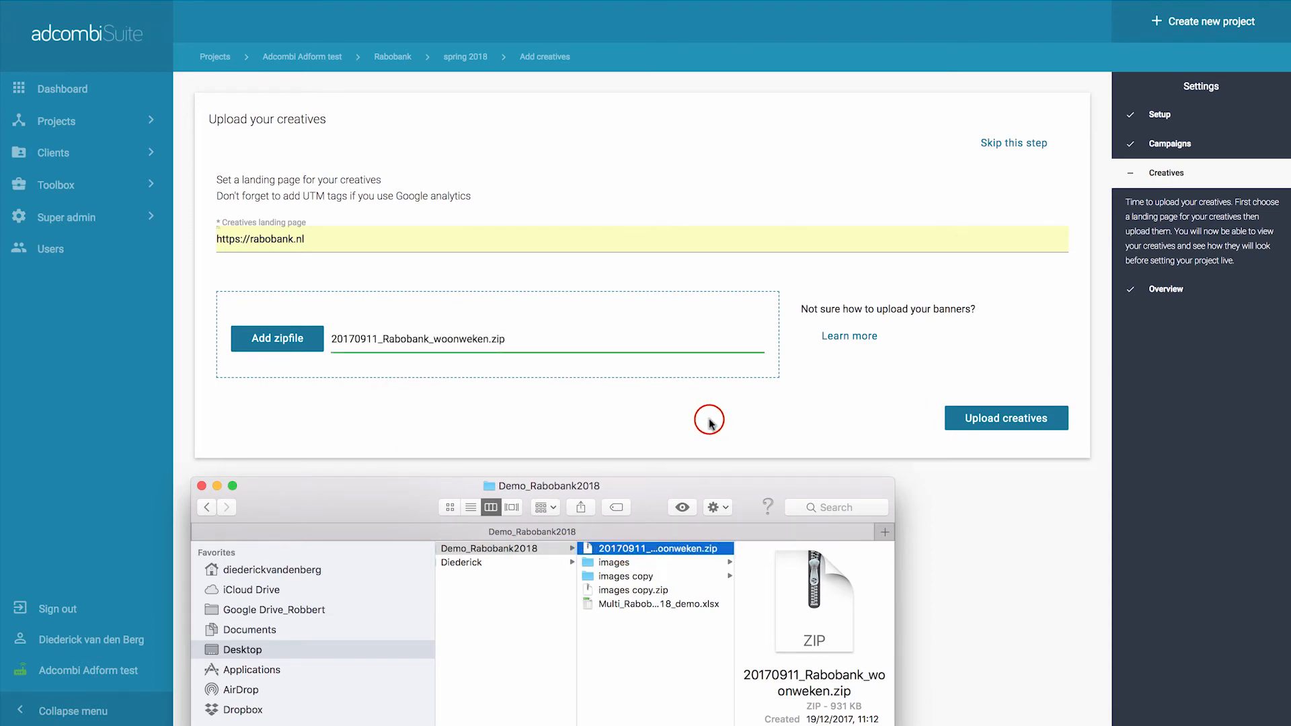
click(1015, 420)
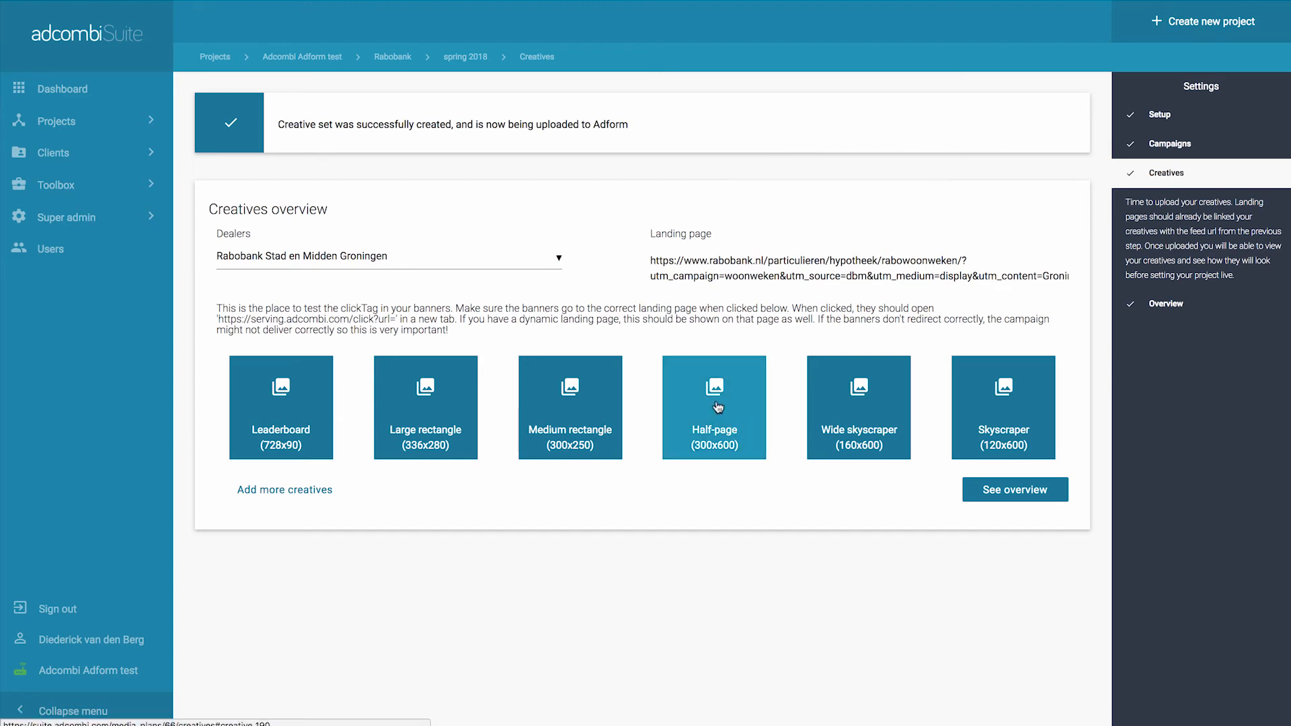
Step: Preview the Large rectangle (336x280) banner for the Rabobank Amsterdam dealer and close the preview
click(490, 254)
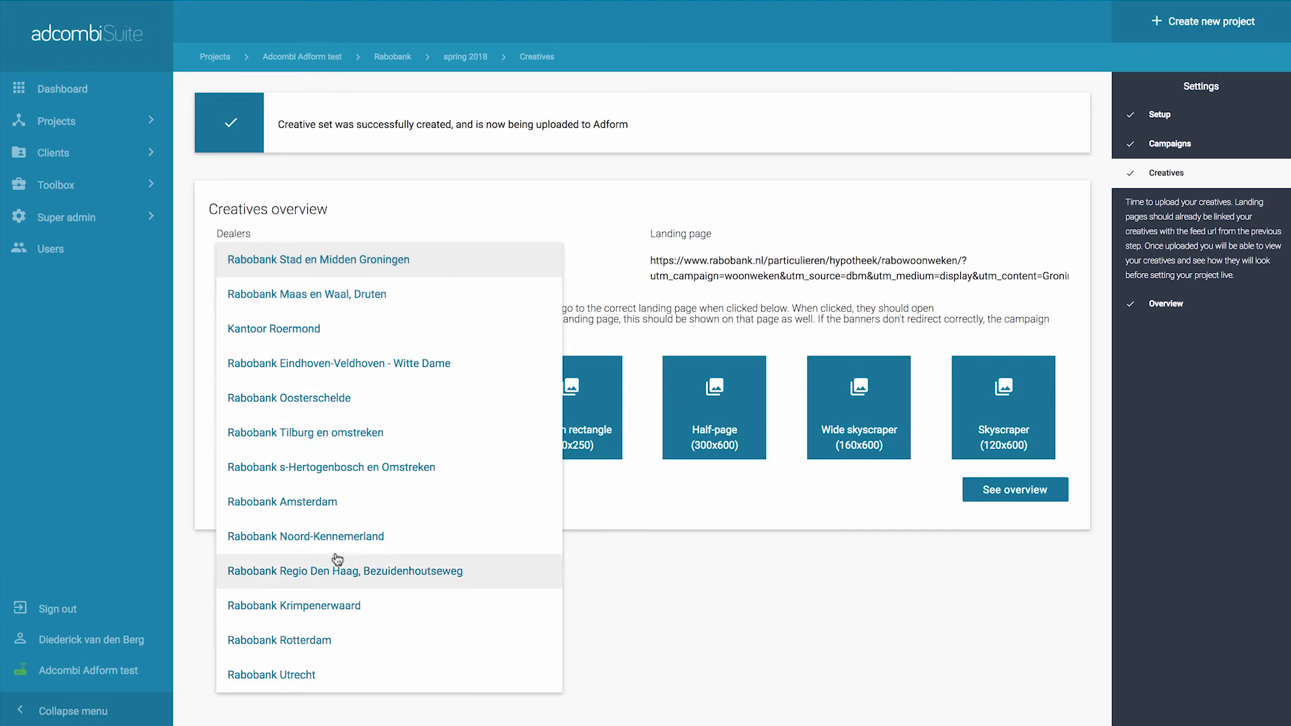
click(287, 503)
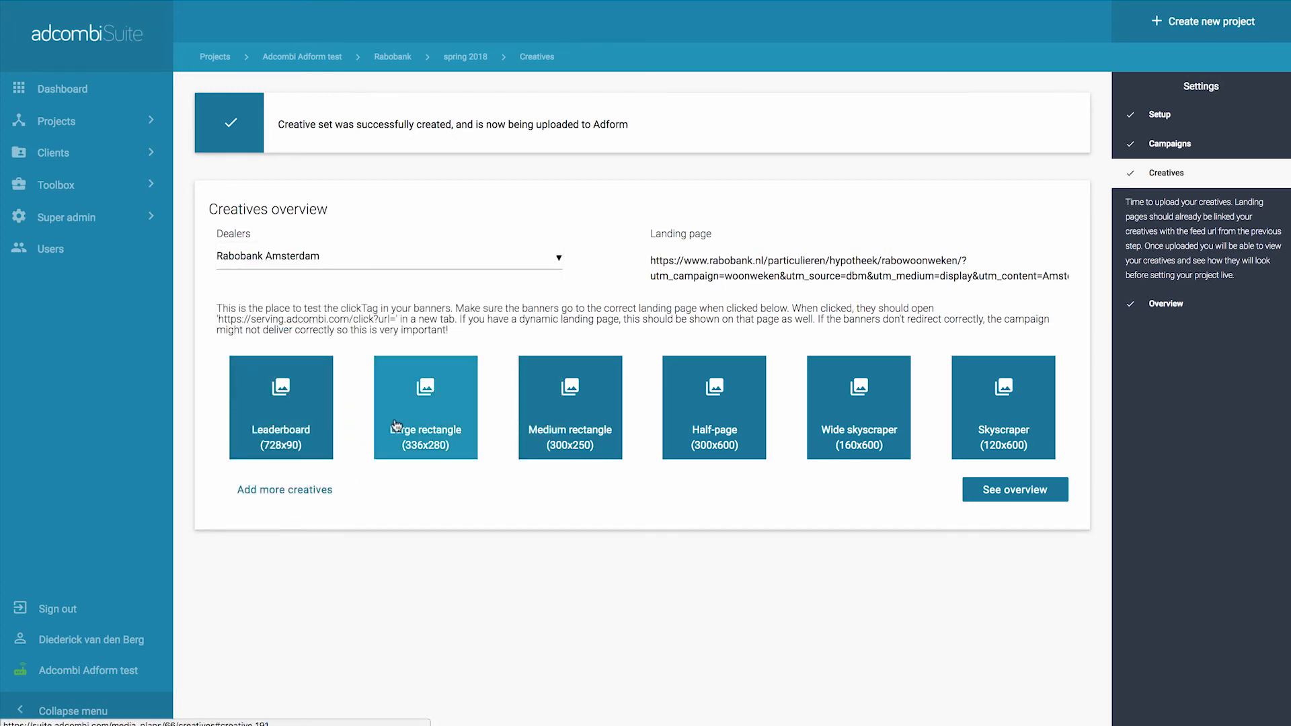
click(418, 402)
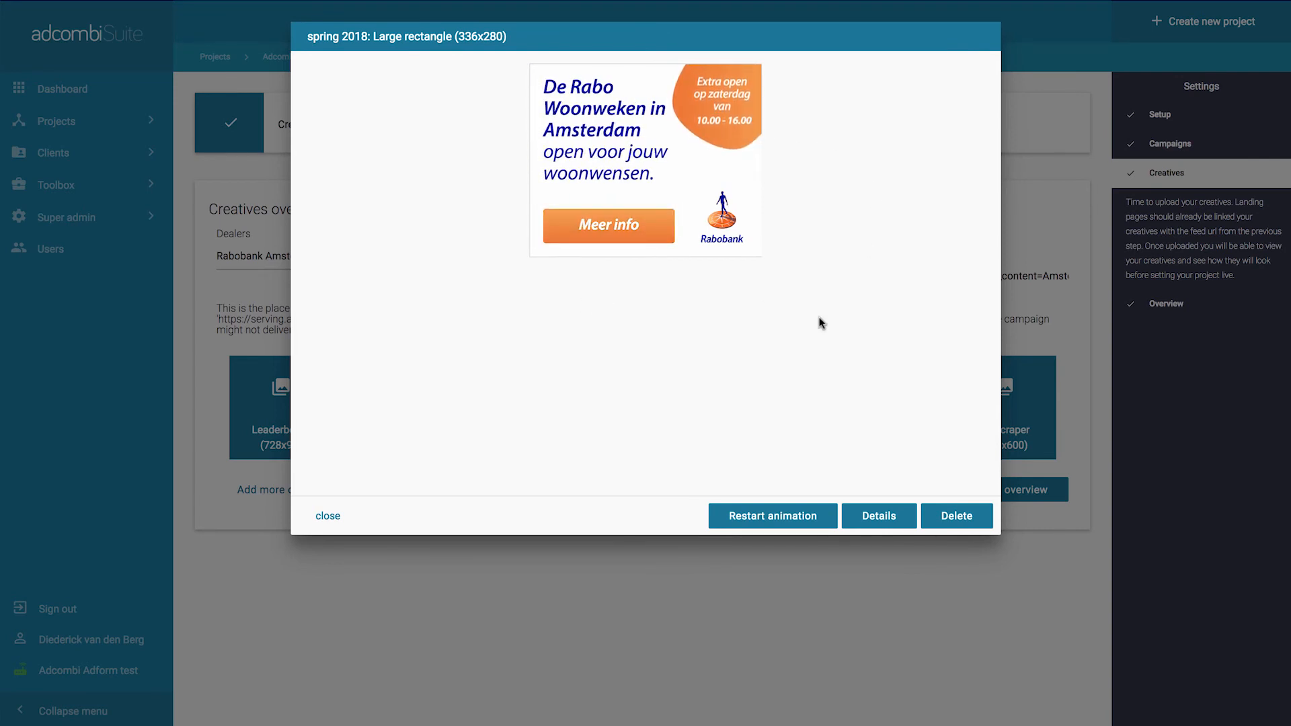
click(323, 516)
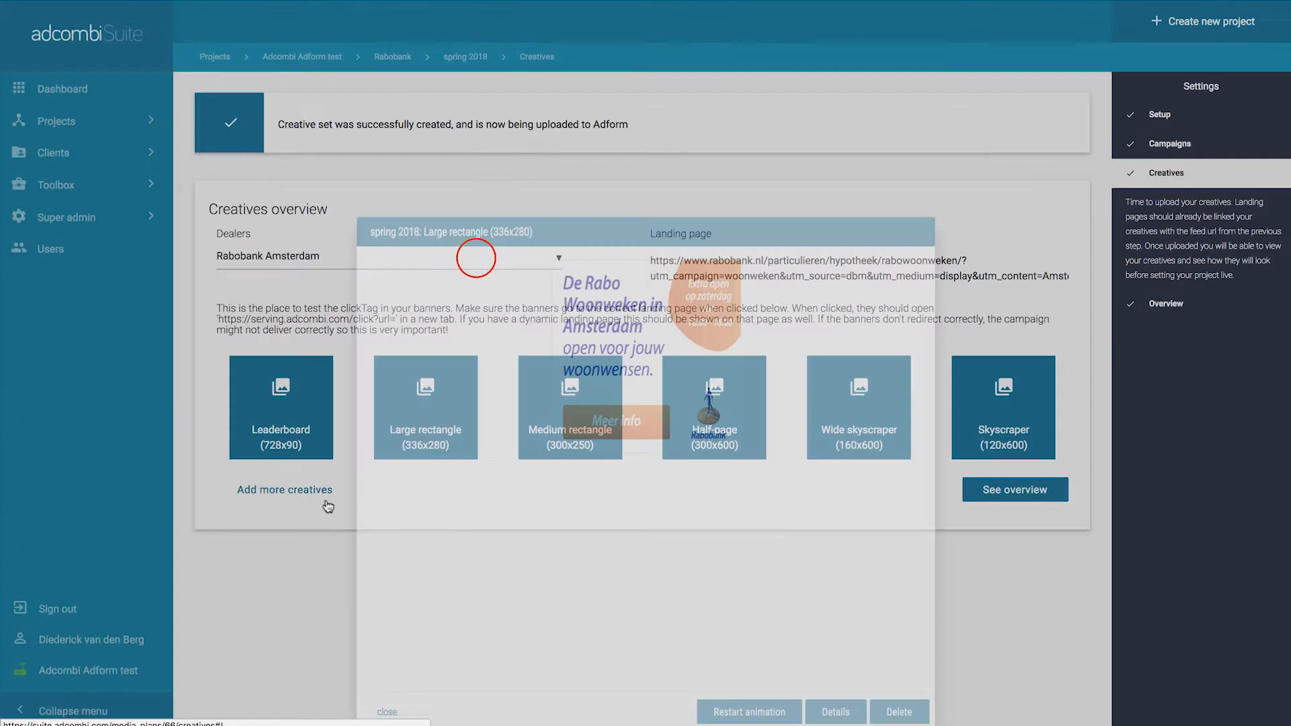
Step: Preview the Half-page (300x600) banner for the Rabobank Utrecht dealer and close the preview
click(476, 257)
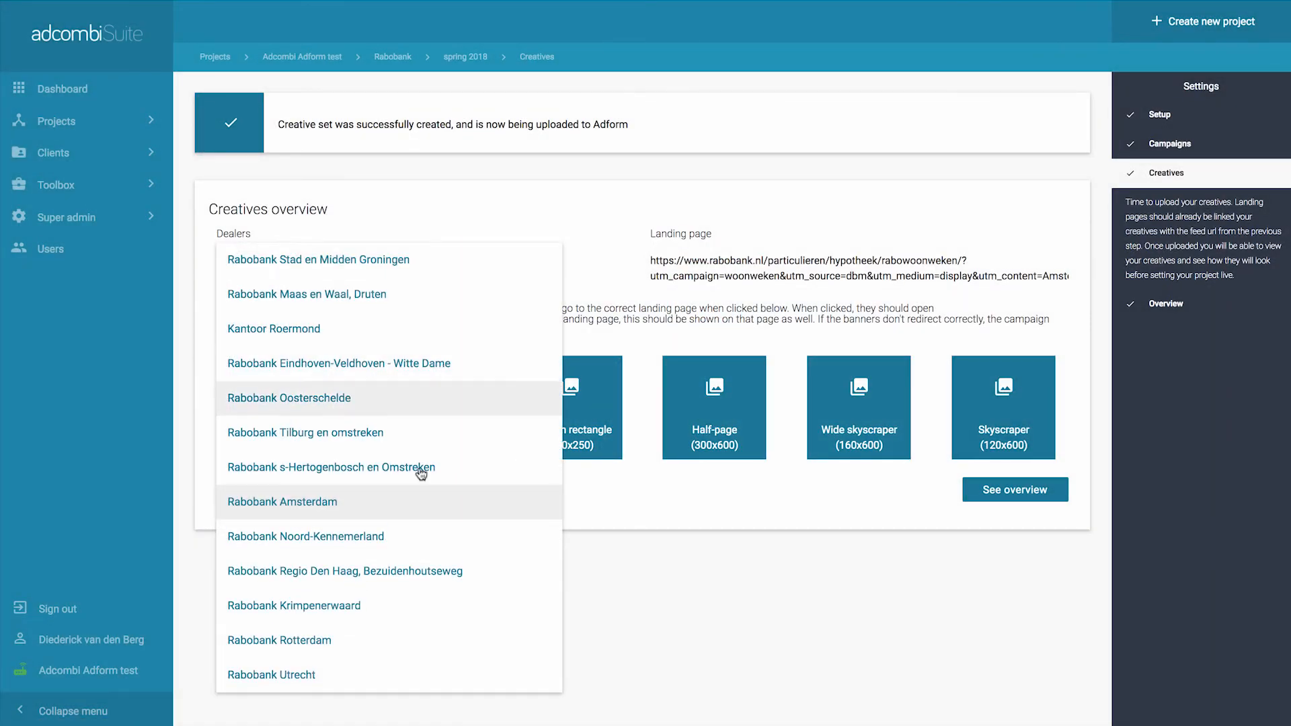
click(288, 675)
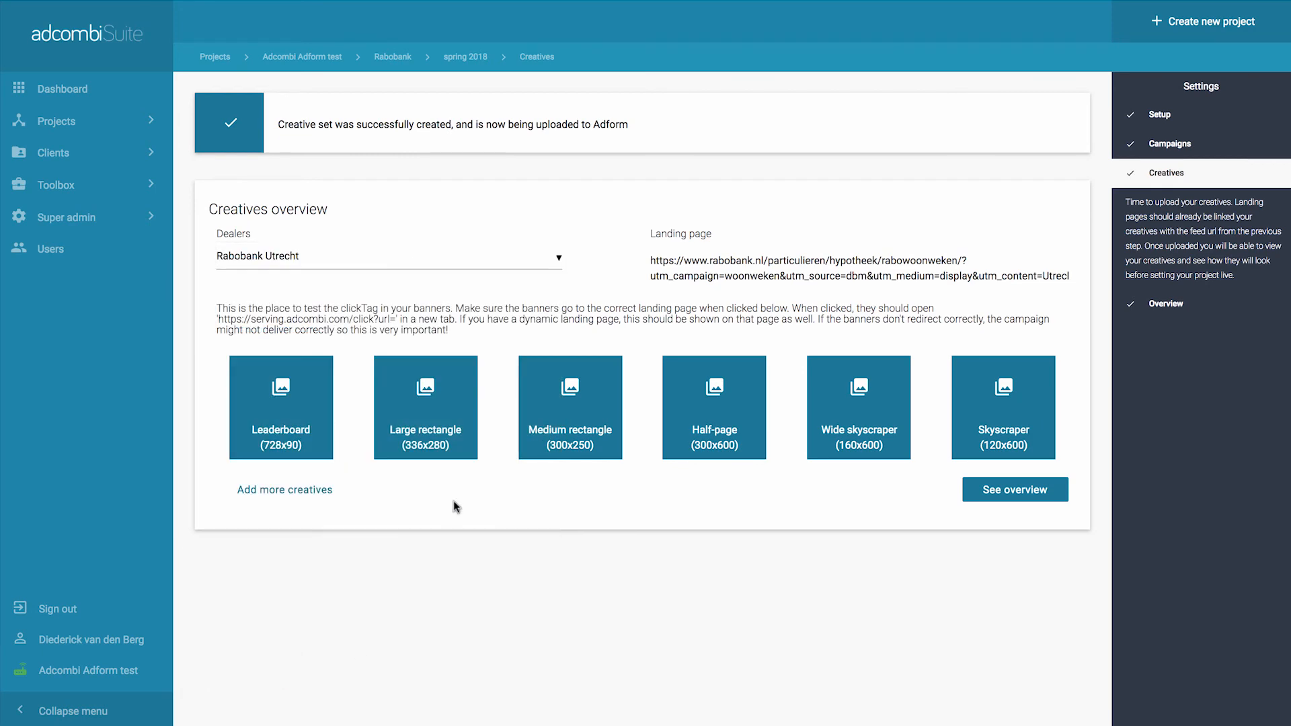
click(714, 408)
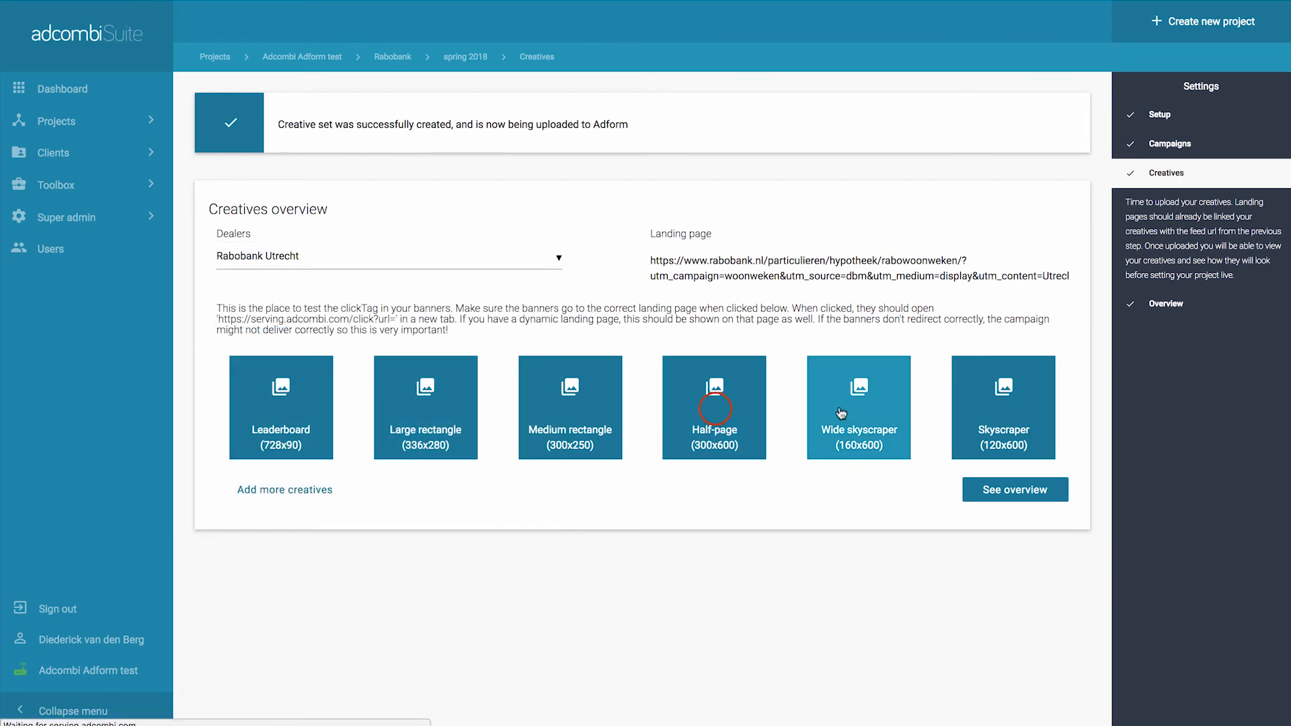
click(714, 409)
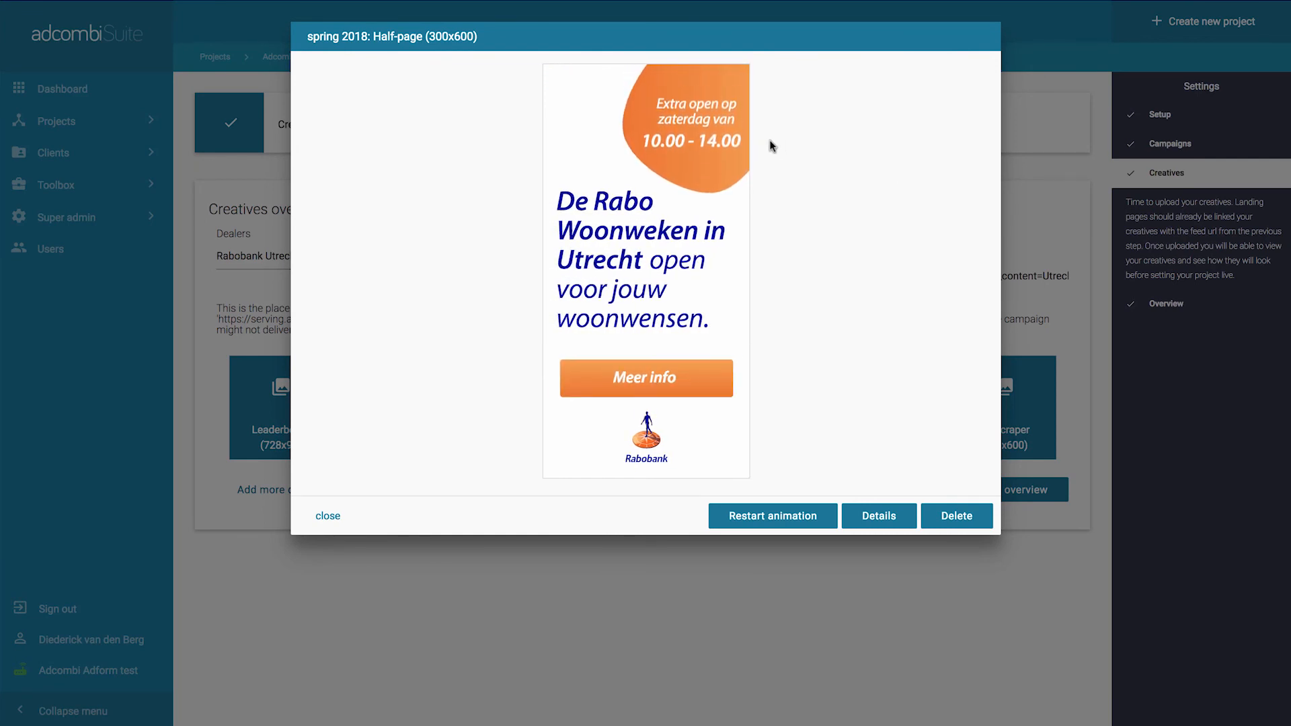
click(328, 517)
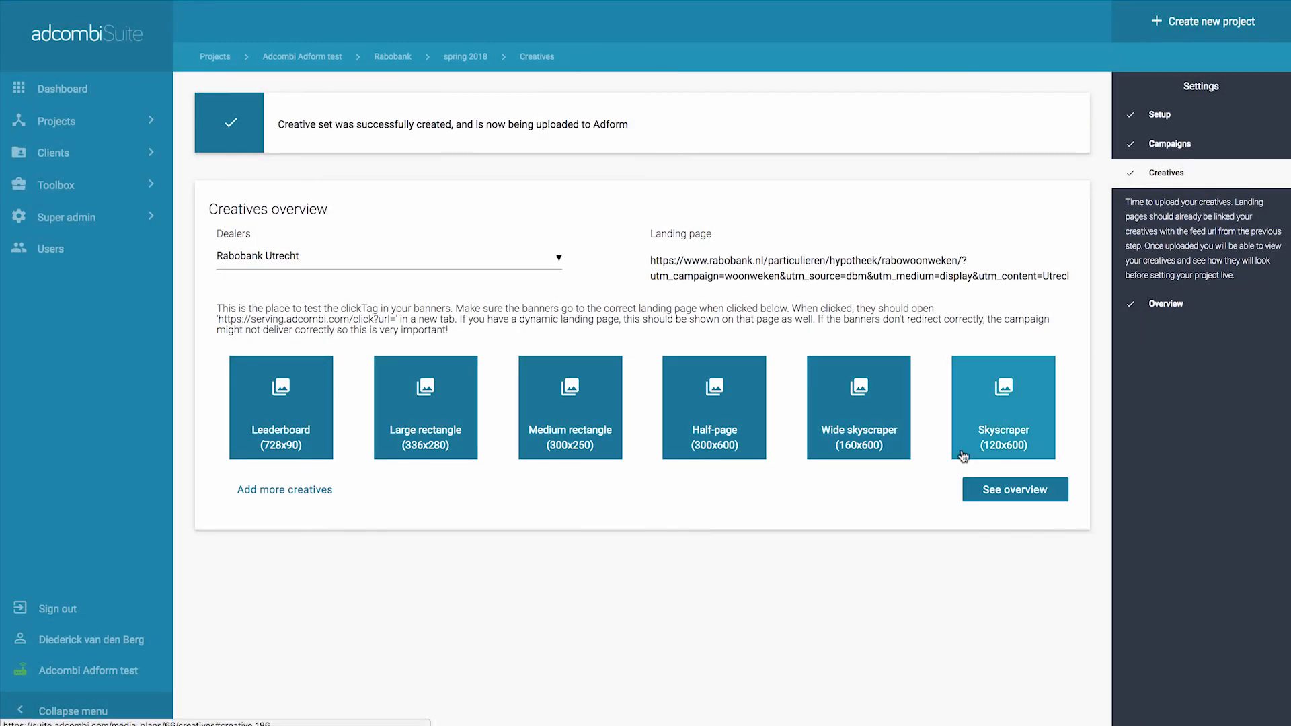
Step: Complete the spring 2018 project from its overview with immediate activation, and open the overview to check its progress
click(1161, 308)
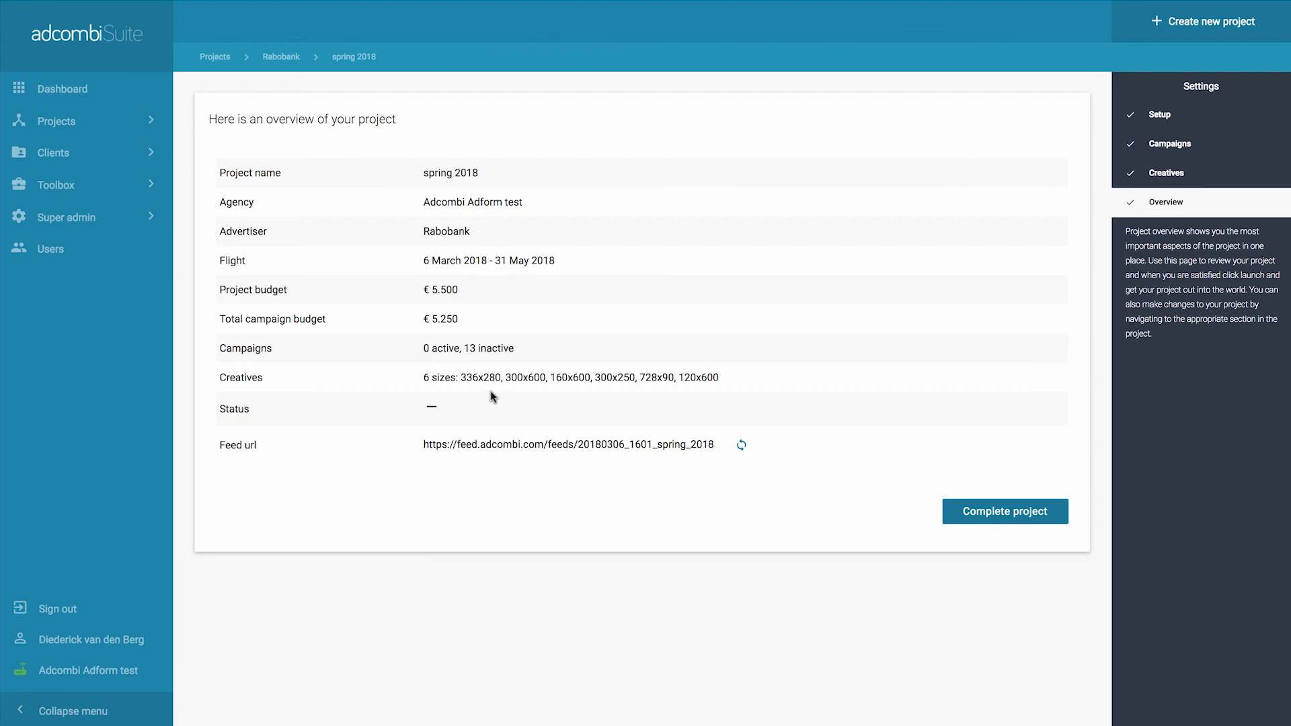
click(1011, 514)
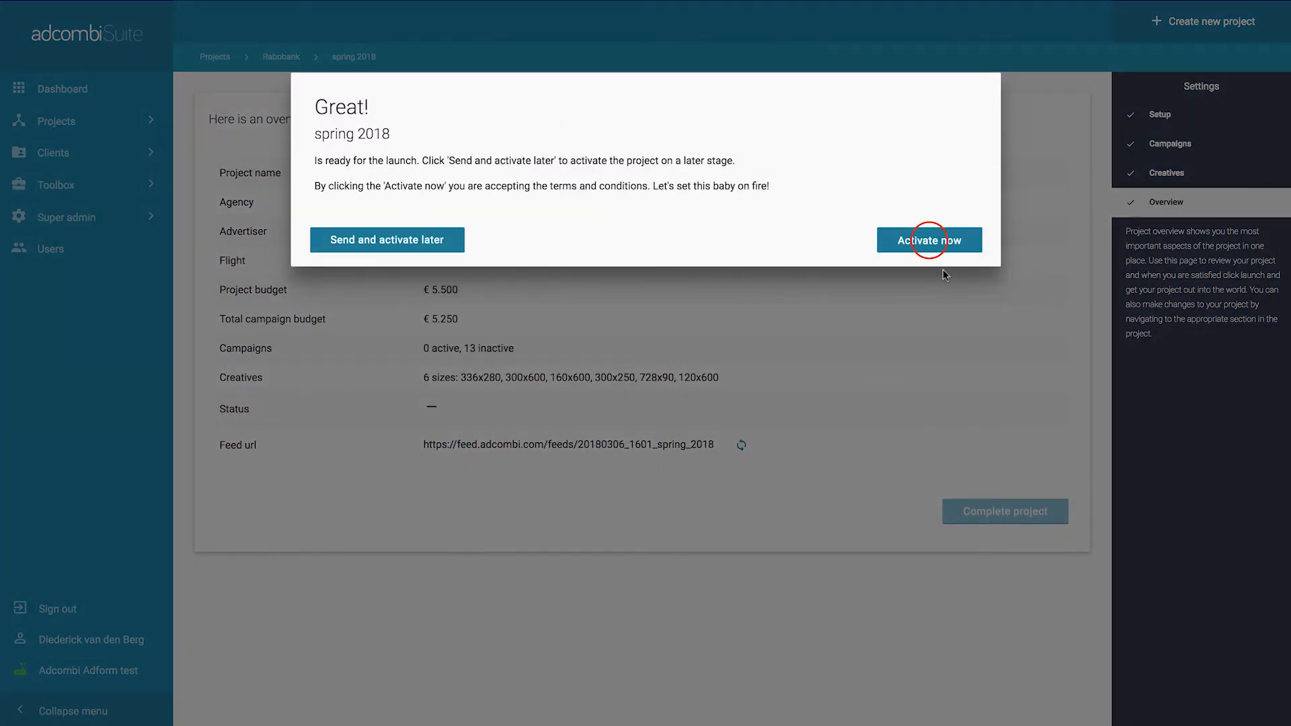
click(930, 242)
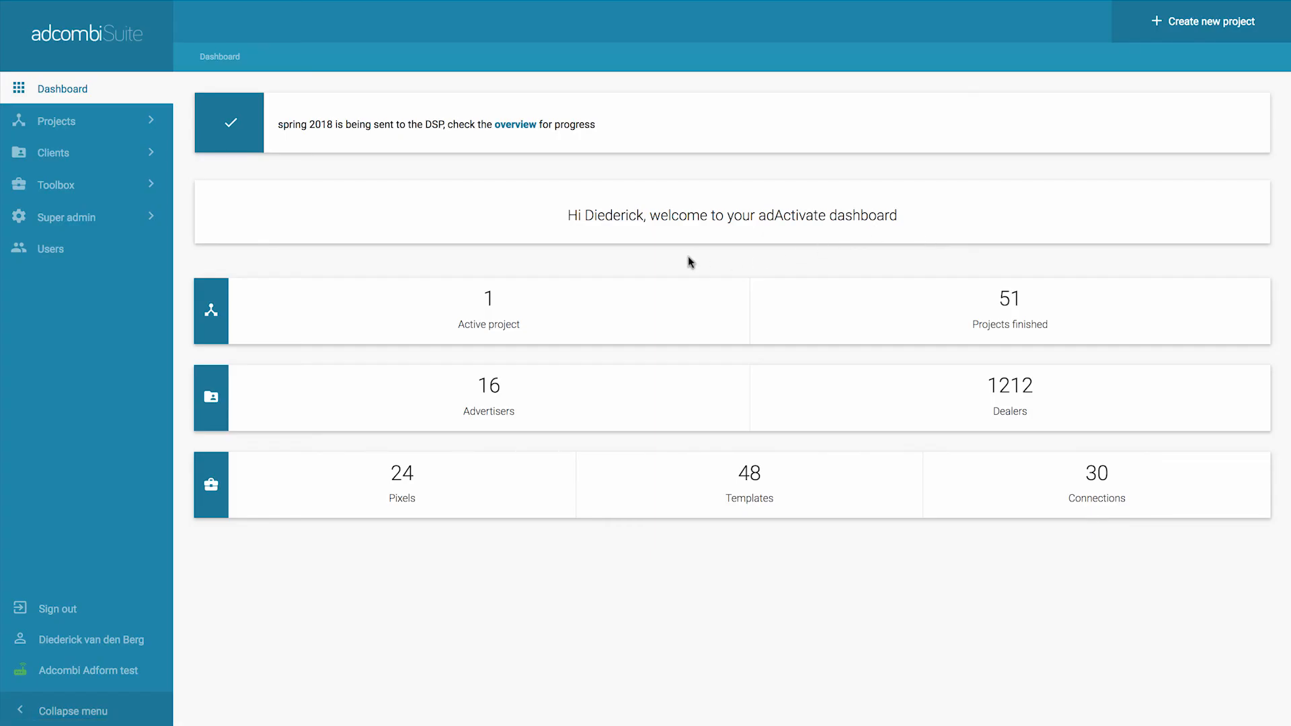
click(513, 126)
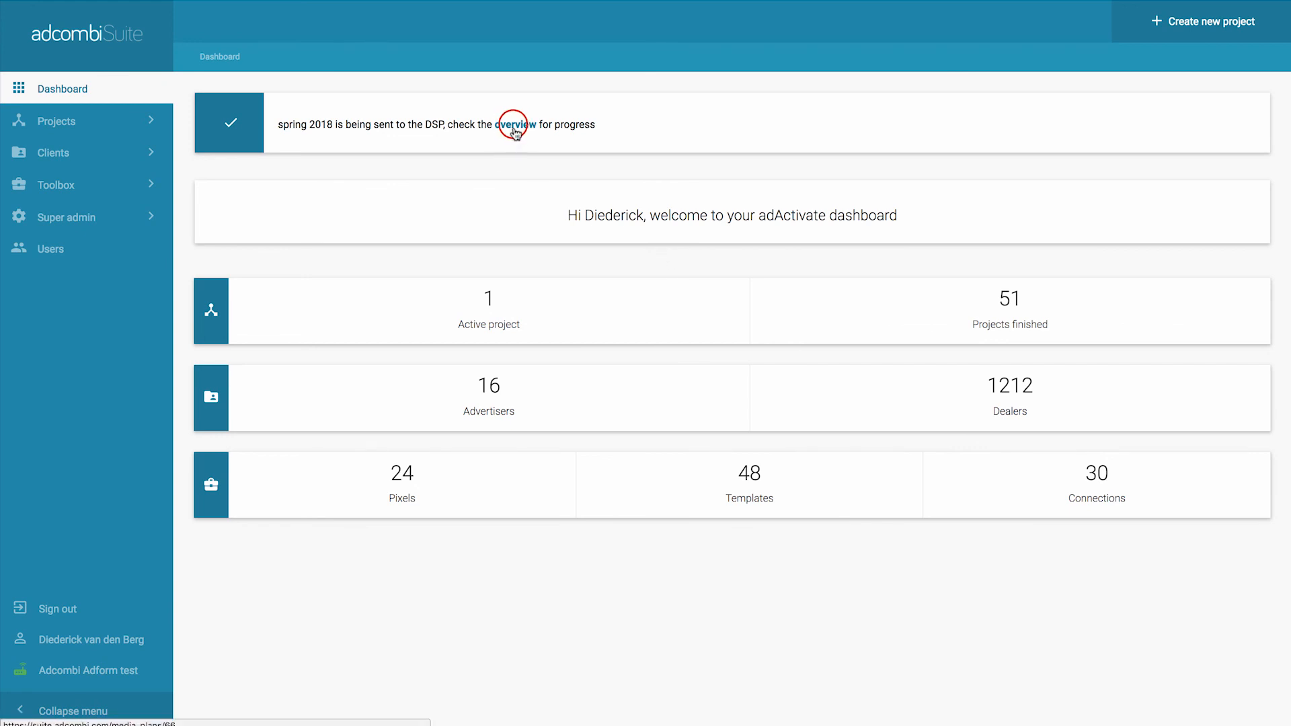